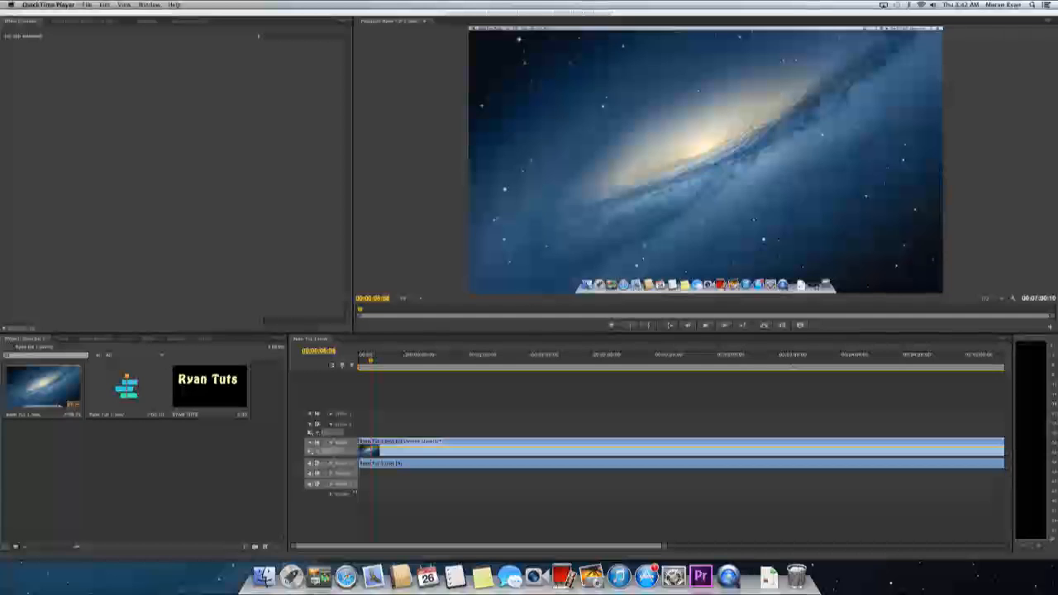
# Open the existing Ryan Tuts title in the title editor to view it and close it again
pyautogui.click(222, 389)
pyautogui.doubleClick(221, 389)
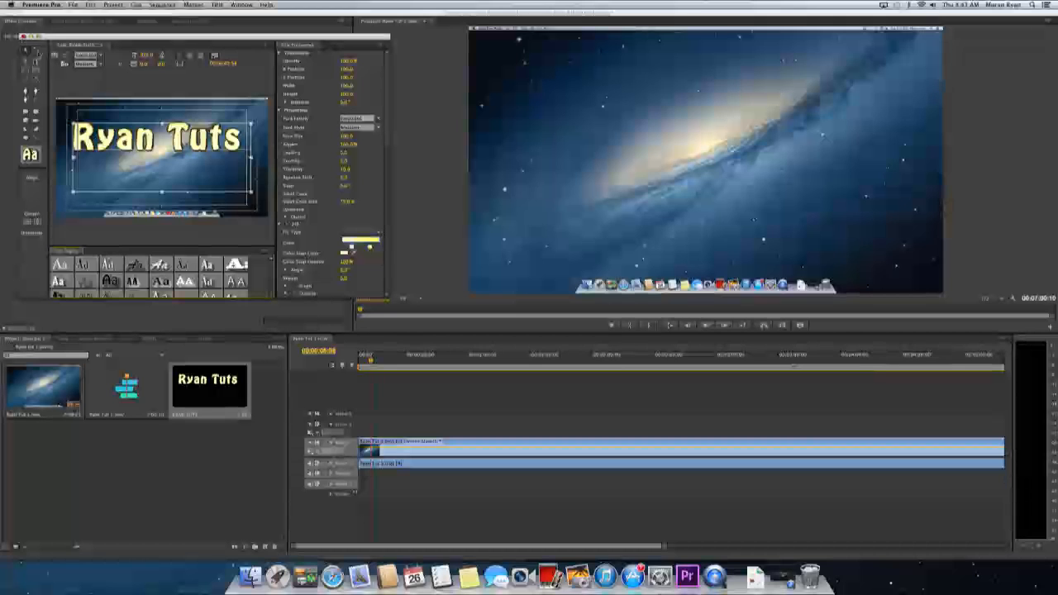
pyautogui.click(21, 36)
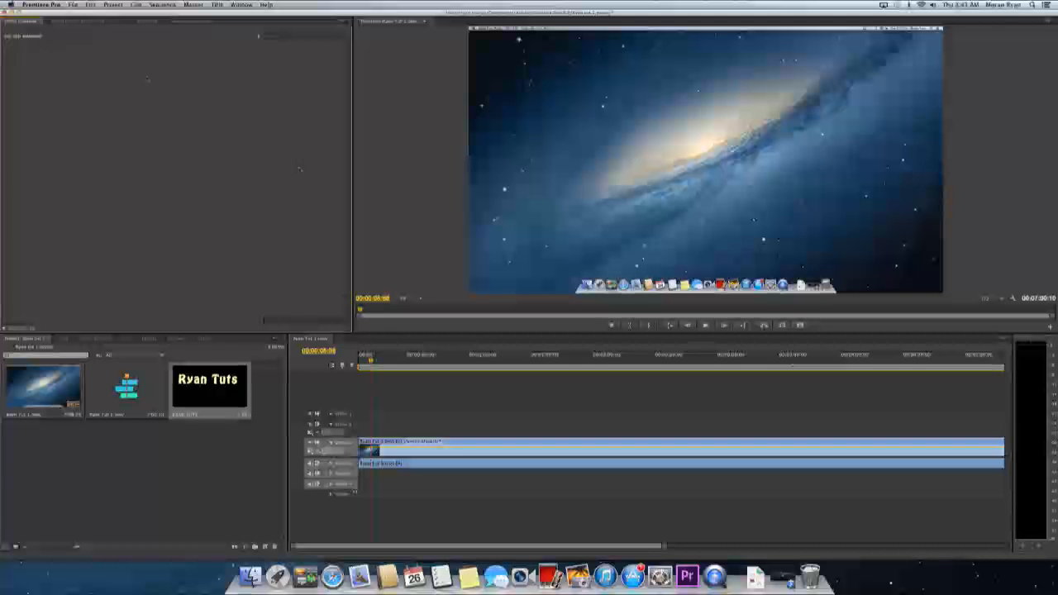
# Create a new still title named "Ryan Tutorials" with the suggested video settings
pyautogui.click(216, 4)
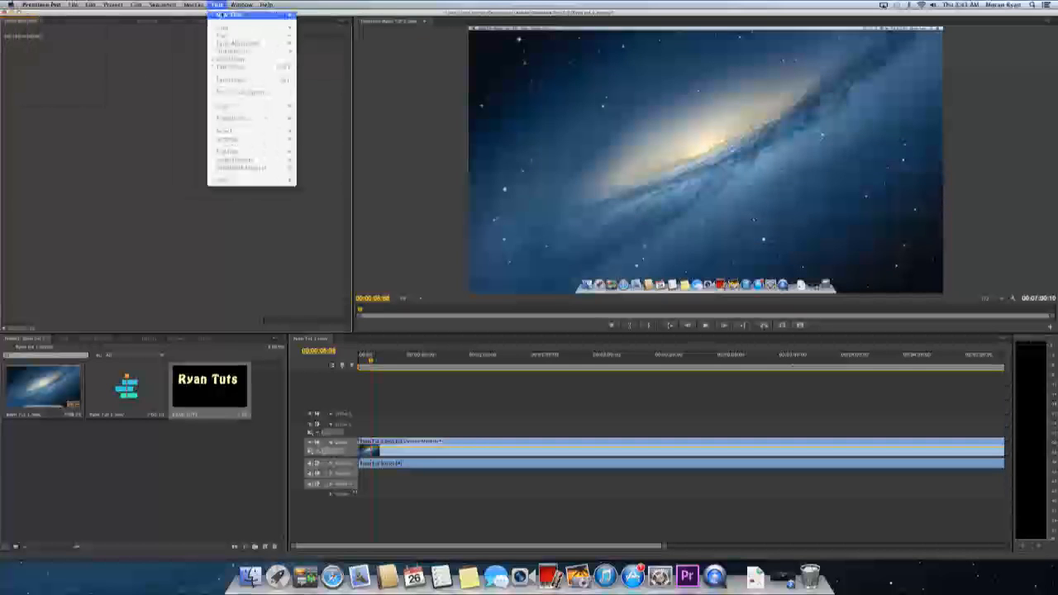
pyautogui.moveTo(282, 14)
pyautogui.click(321, 17)
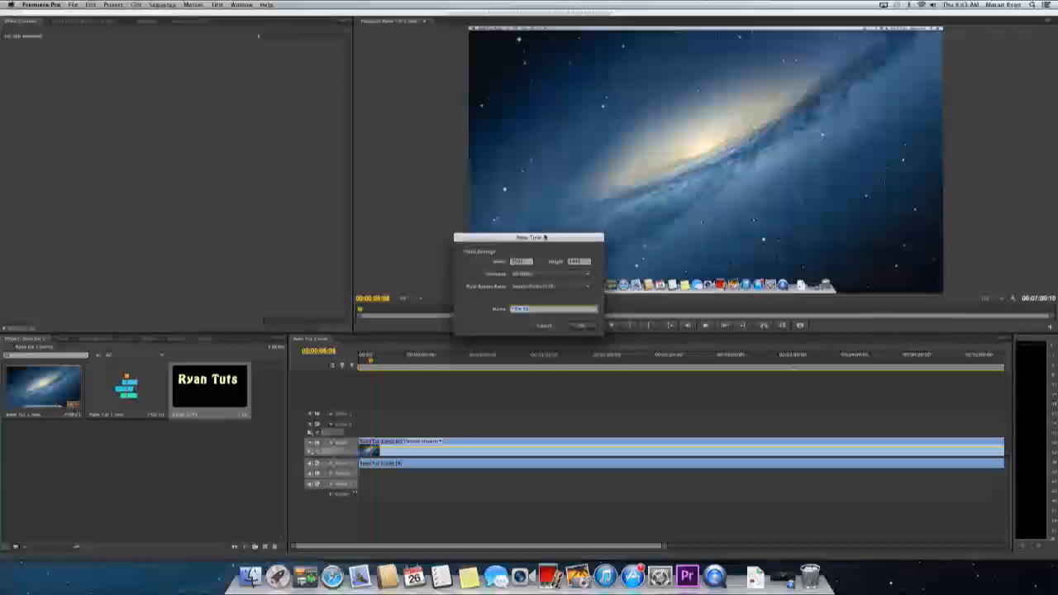
pyautogui.write('Ryan Tutorials')
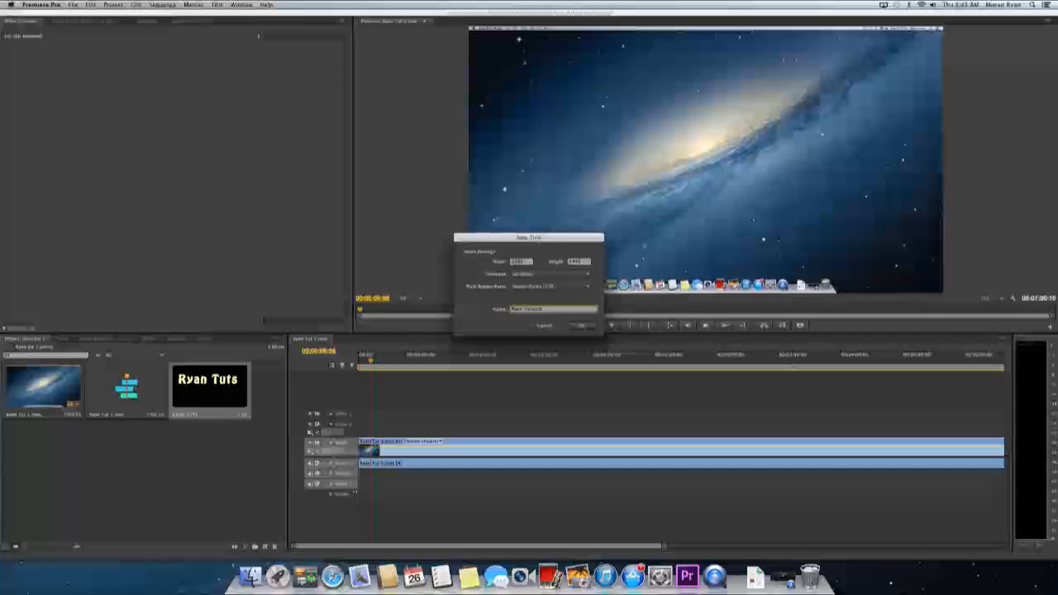
pyautogui.press('Return')
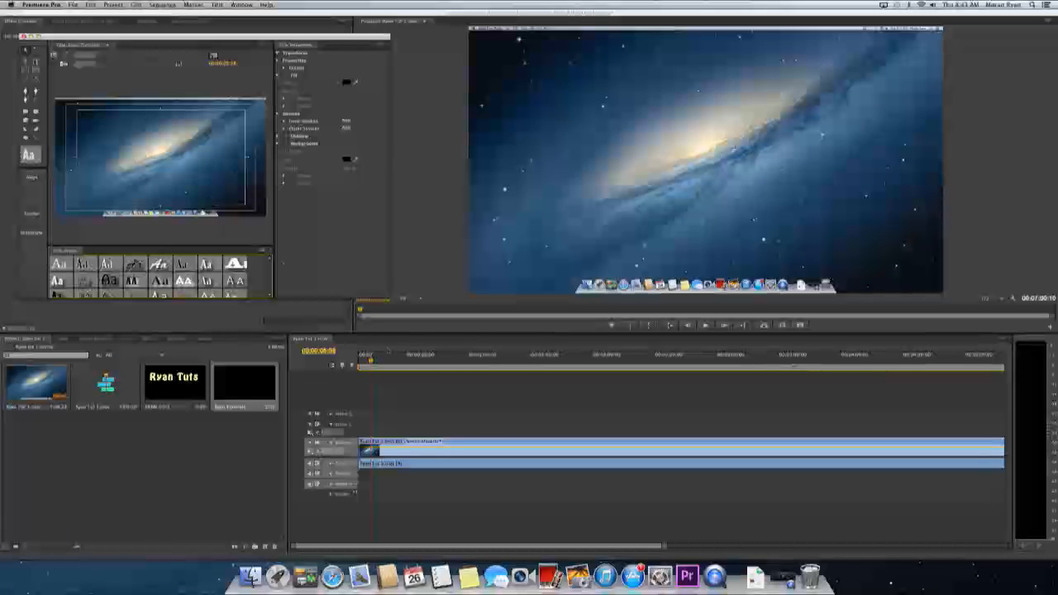
# Preview a middle section of the video behind the title and return the playhead to the start of the sequence
pyautogui.moveTo(372, 361); pyautogui.dragTo(614, 362)
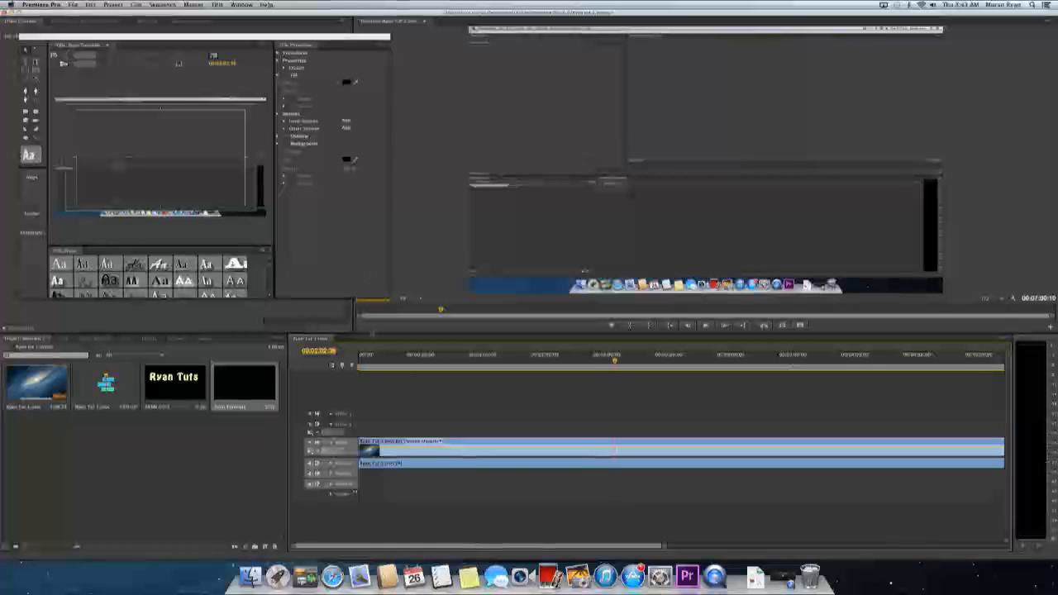
pyautogui.click(363, 357)
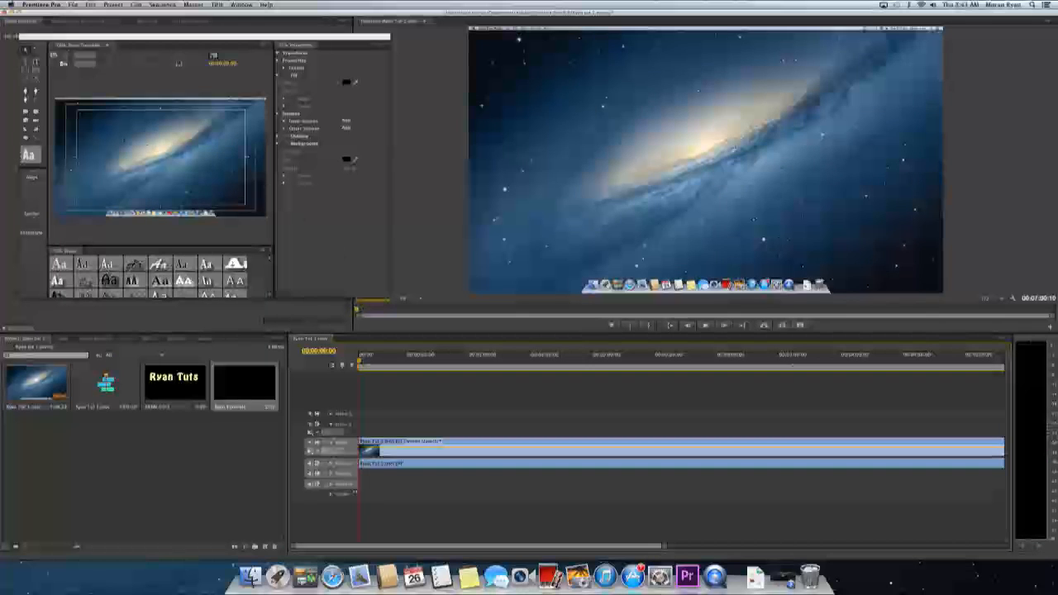
pyautogui.click(81, 114)
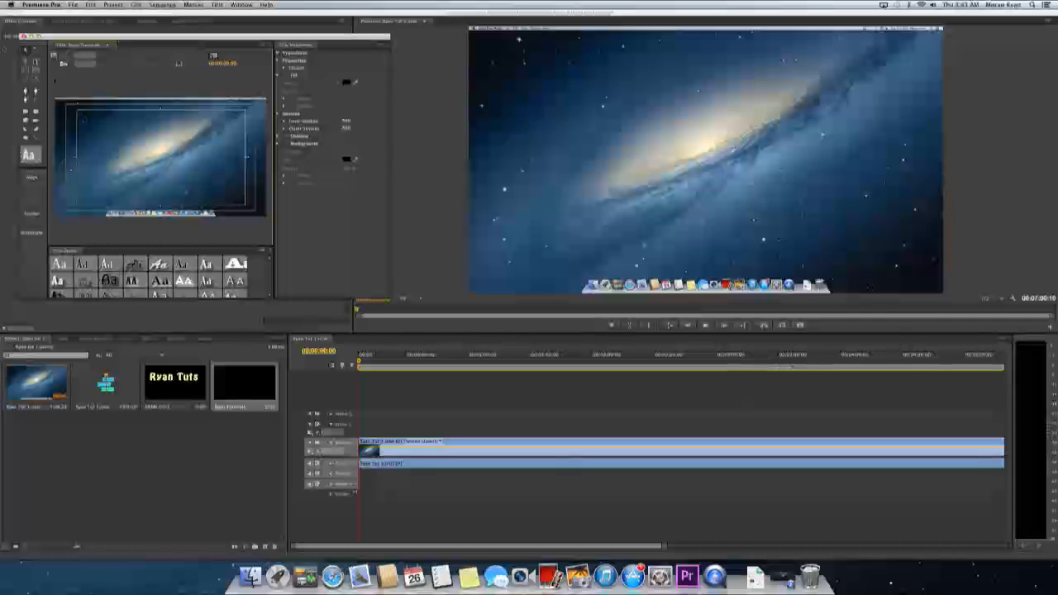
# Create a text box filling the inner safe margin of the title canvas and enter "Ryan Tuts" in it
pyautogui.click(26, 63)
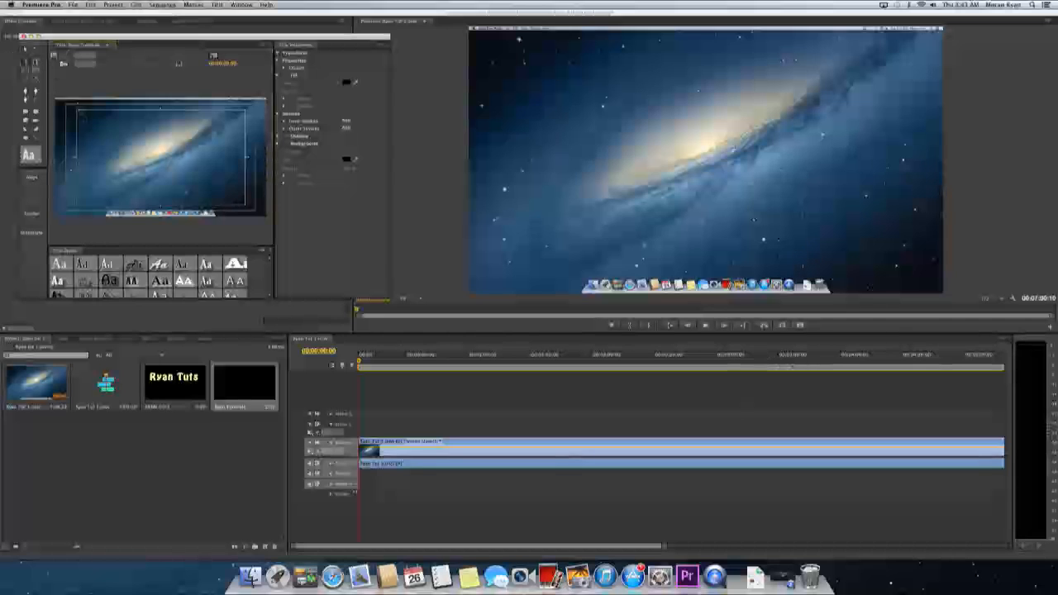
pyautogui.moveTo(78, 111); pyautogui.dragTo(245, 203)
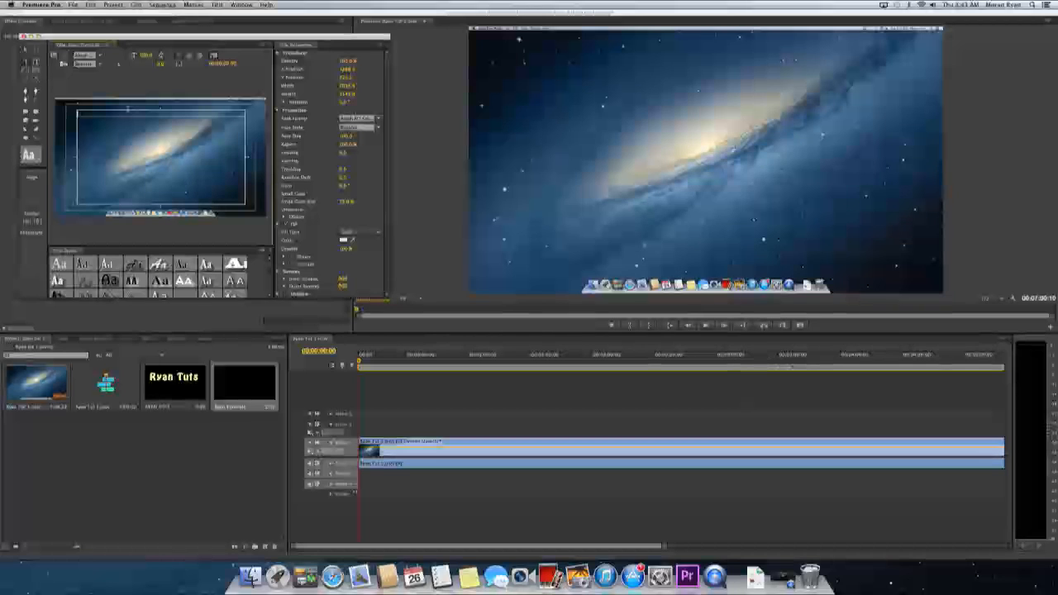
pyautogui.write('Ryan Tuts')
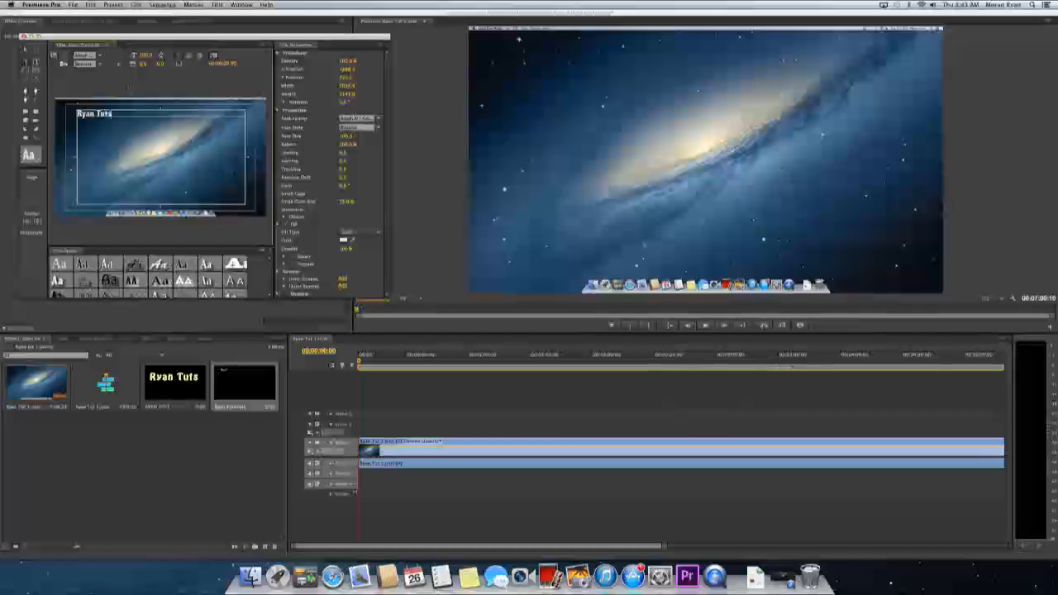
pyautogui.click(130, 86)
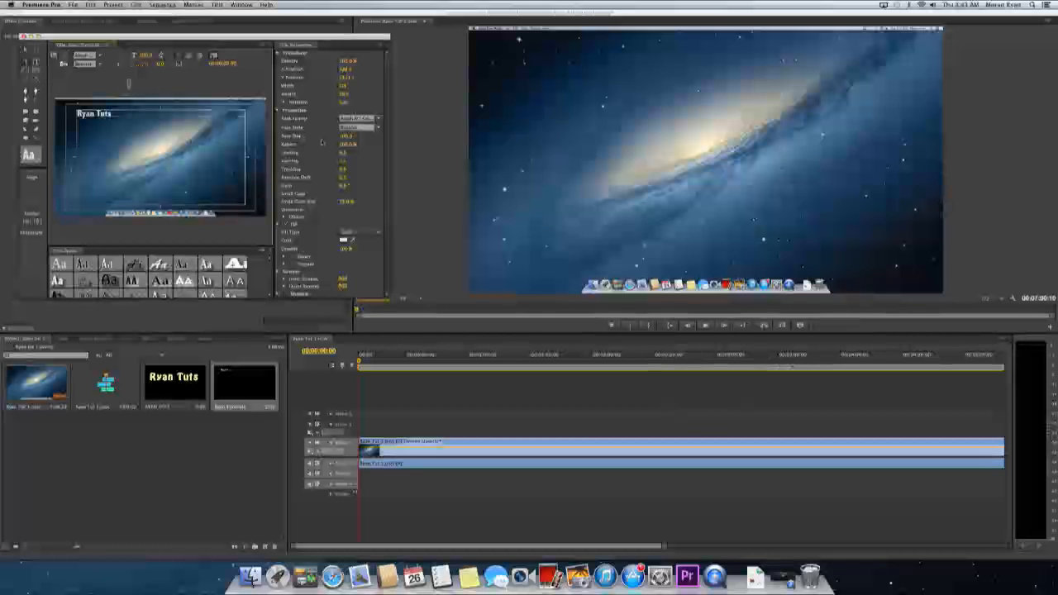
pyautogui.moveTo(346, 137); pyautogui.dragTo(351, 138)
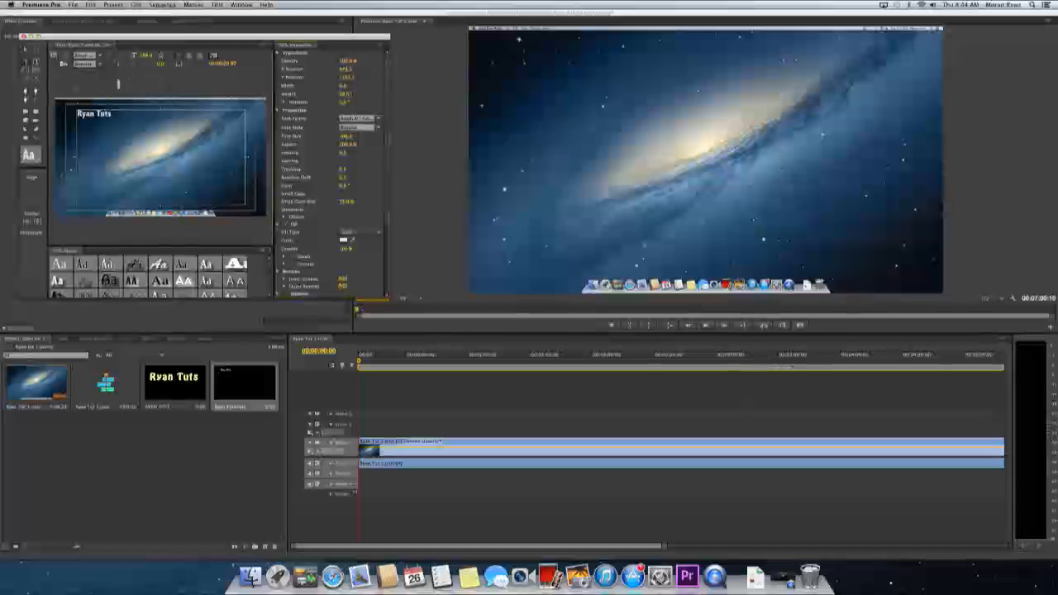
pyautogui.click(118, 84)
# Select the Ryan Tuts text box, browse the title styles and apply the bold yellow gradient style
pyautogui.click(148, 135)
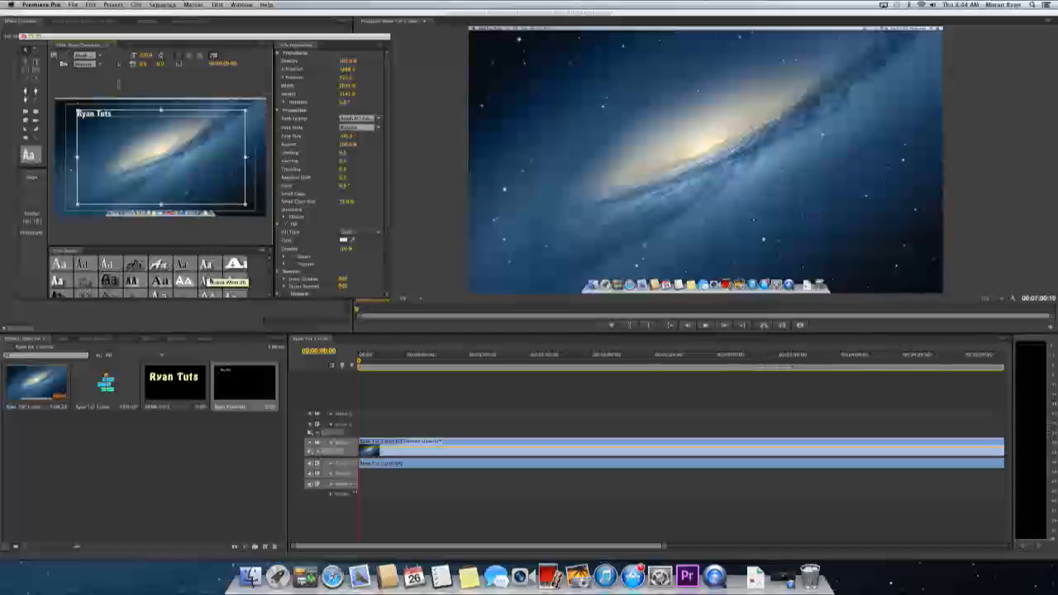
pyautogui.scroll(-3, 207, 278)
pyautogui.scroll(-8, 207, 278)
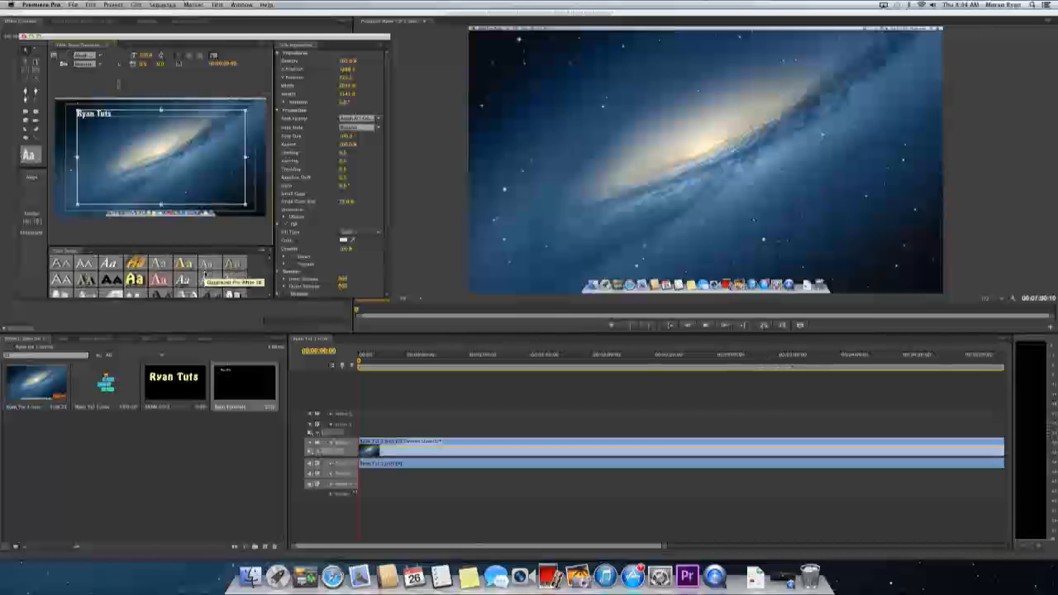
pyautogui.scroll(-8, 202, 277)
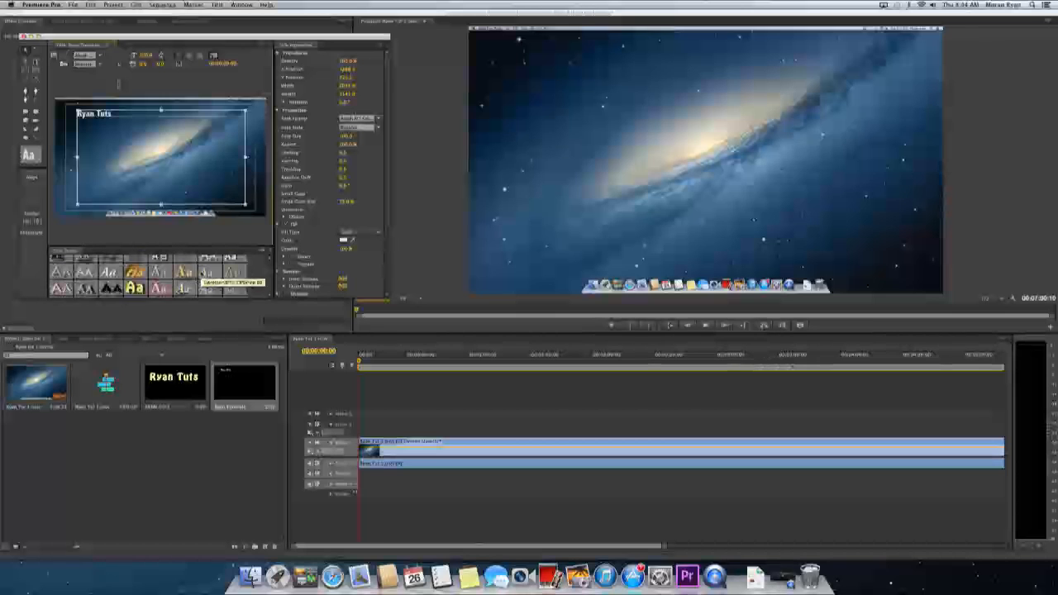
pyautogui.scroll(-6, 131, 279)
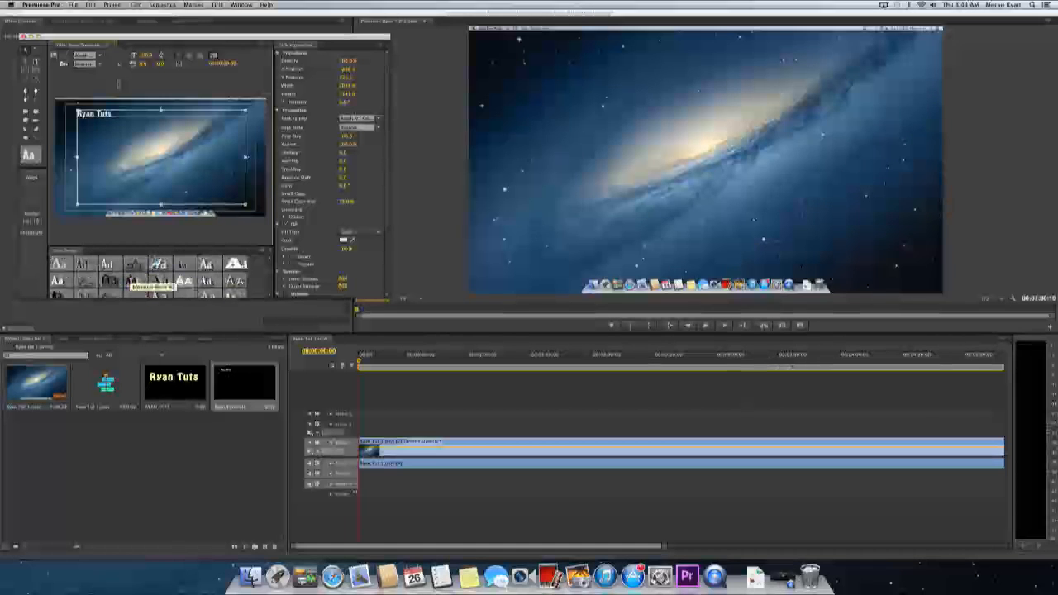
pyautogui.scroll(-2, 131, 278)
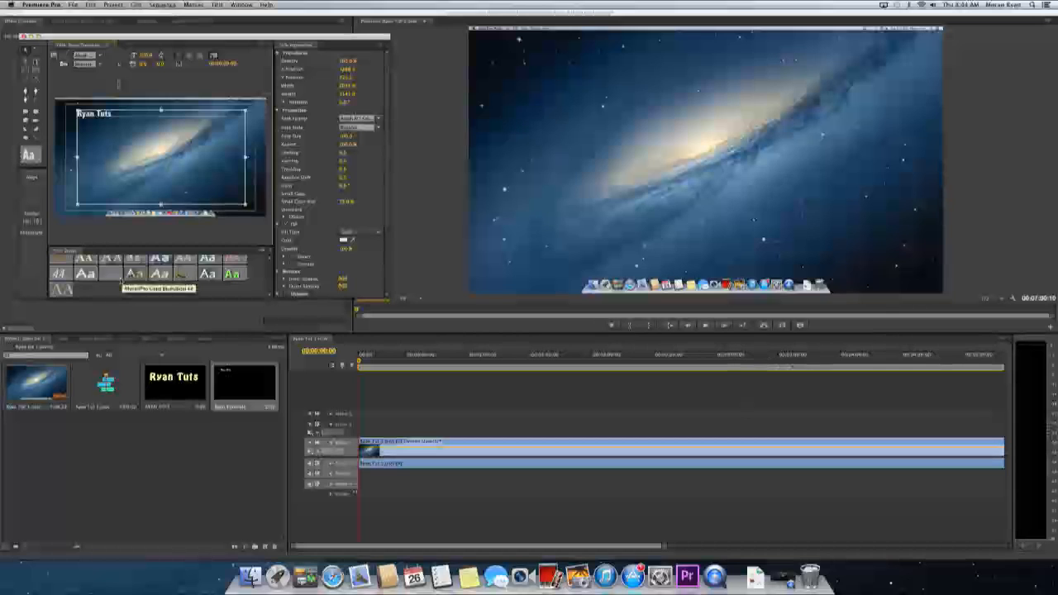
pyautogui.scroll(5, 122, 282)
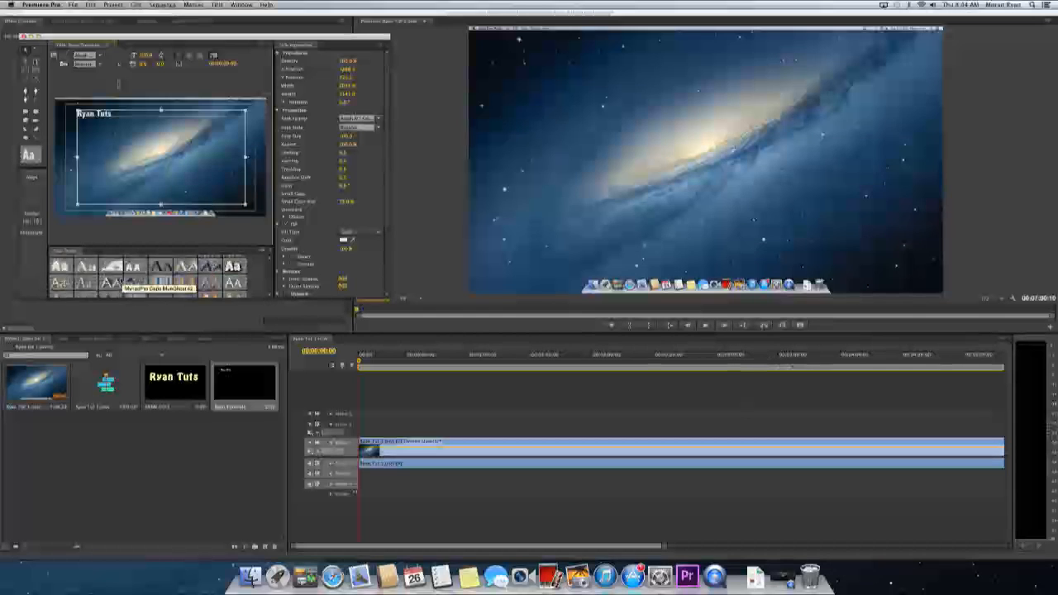
pyautogui.click(132, 280)
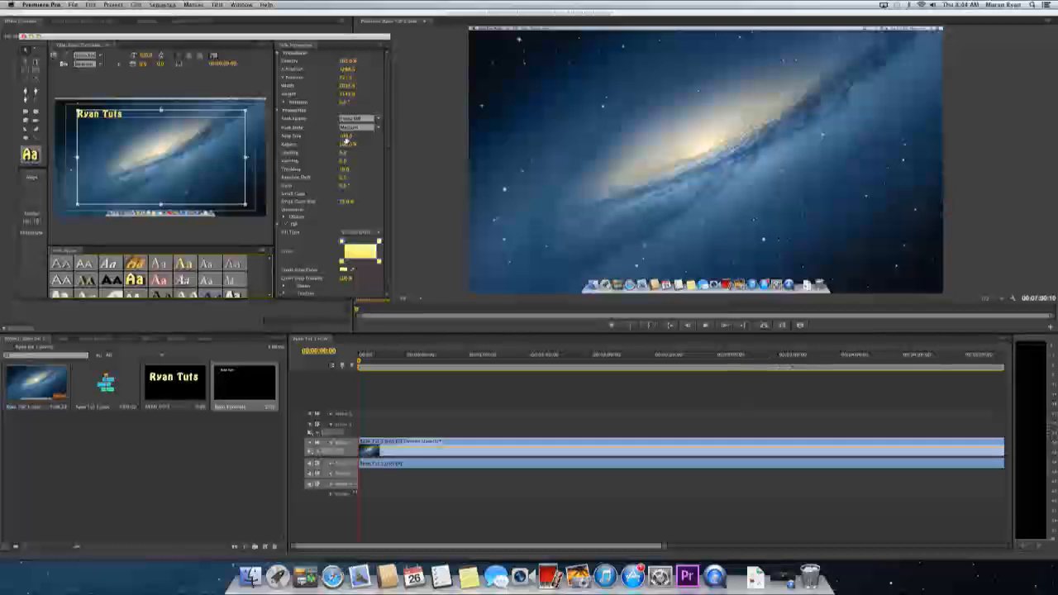
# Increase the font size of the Ryan Tuts text until it spans the full width of its text box
pyautogui.moveTo(347, 136); pyautogui.dragTo(450, 136)
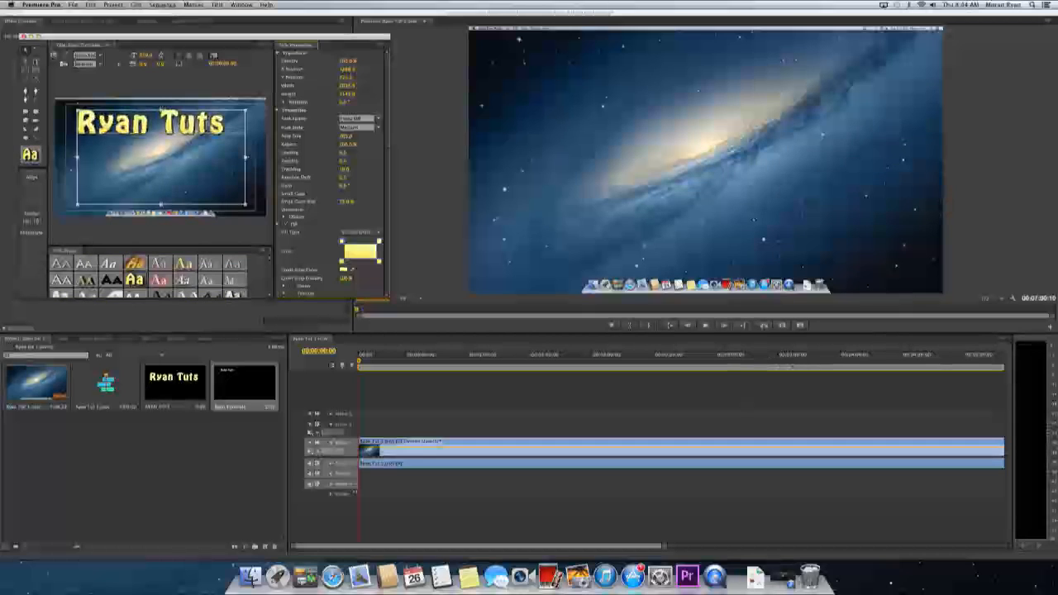
pyautogui.click(348, 137)
pyautogui.write('370')
pyautogui.press('Return')
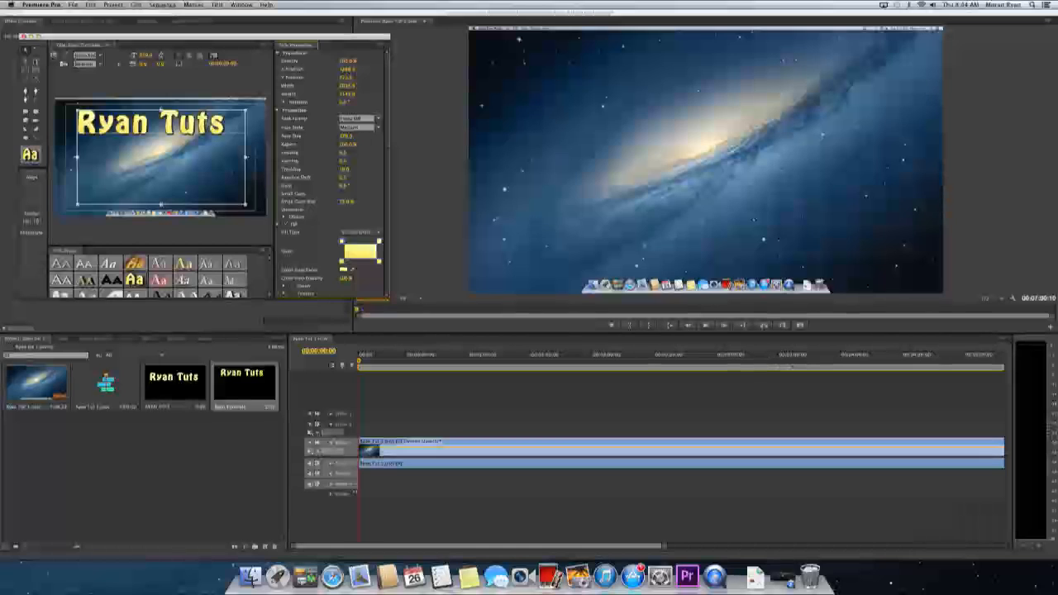
pyautogui.moveTo(347, 137); pyautogui.dragTo(397, 137)
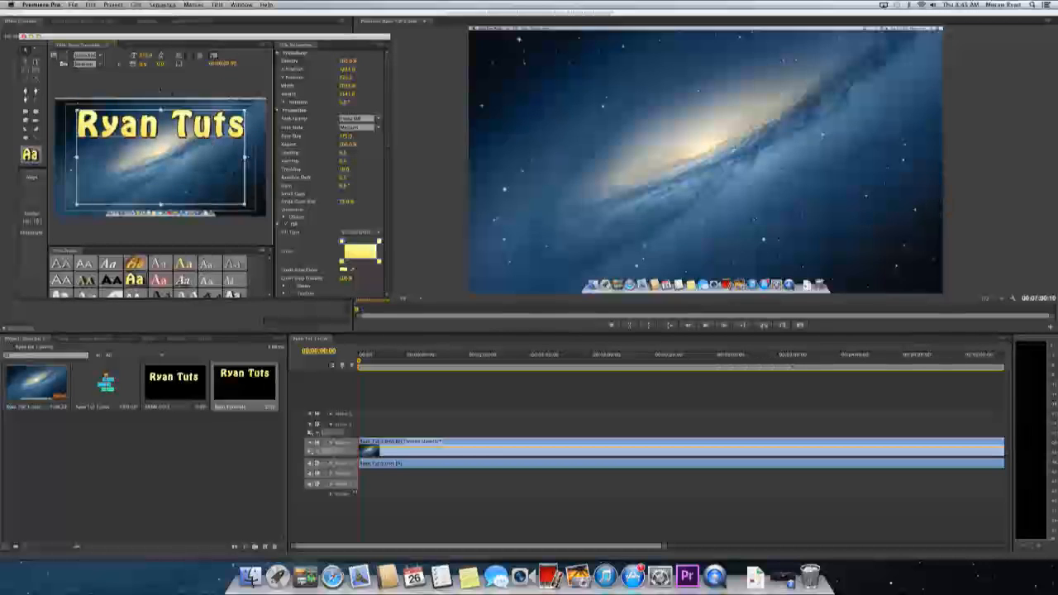
# Reselect the Ryan Tuts text and apply the plain white serif title style to it
pyautogui.click(173, 91)
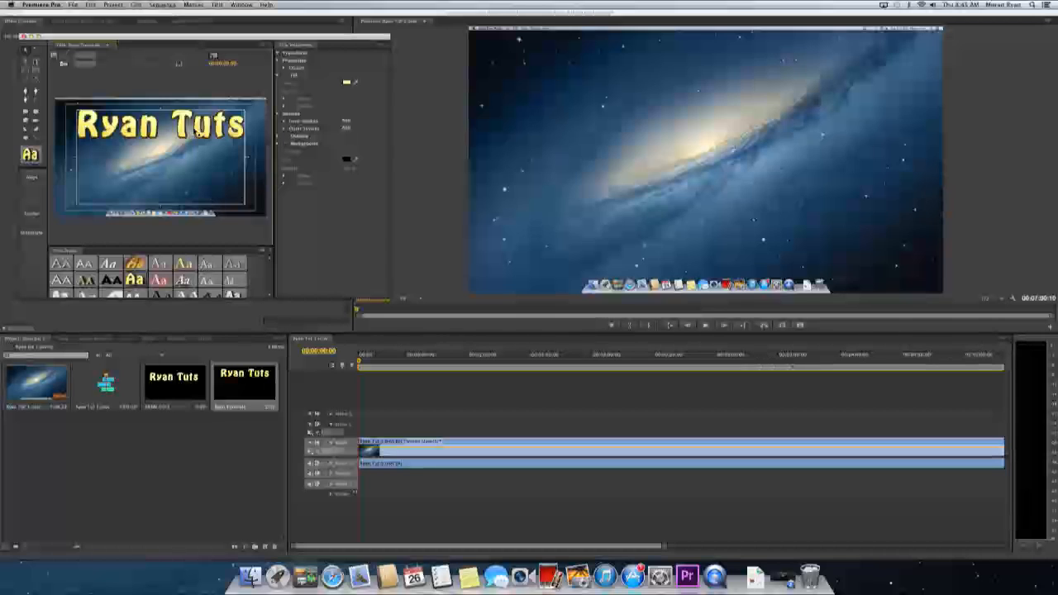
pyautogui.click(195, 131)
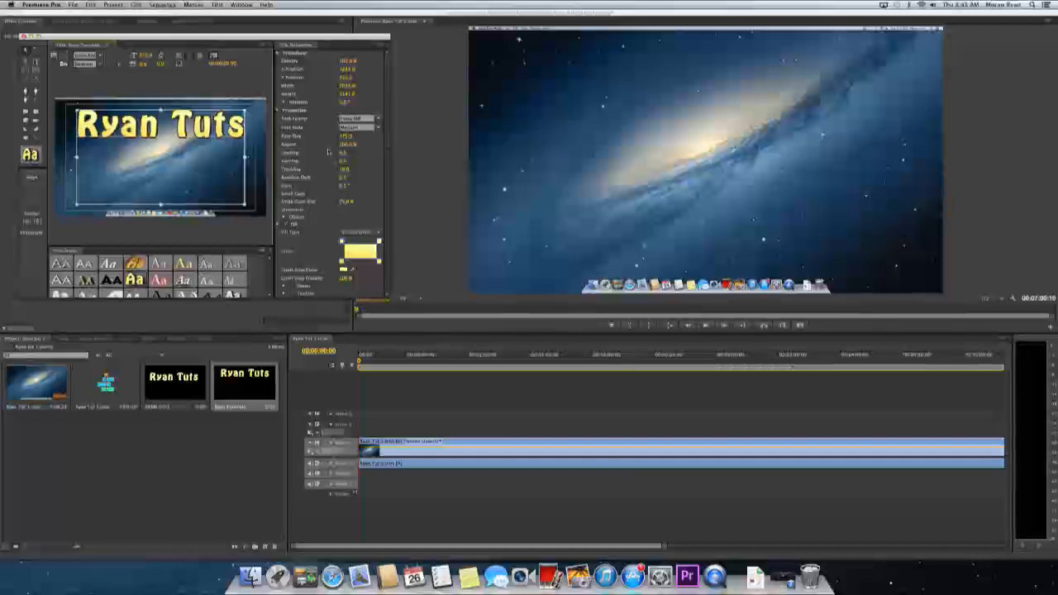
pyautogui.scroll(-2, 105, 286)
pyautogui.scroll(5, 105, 283)
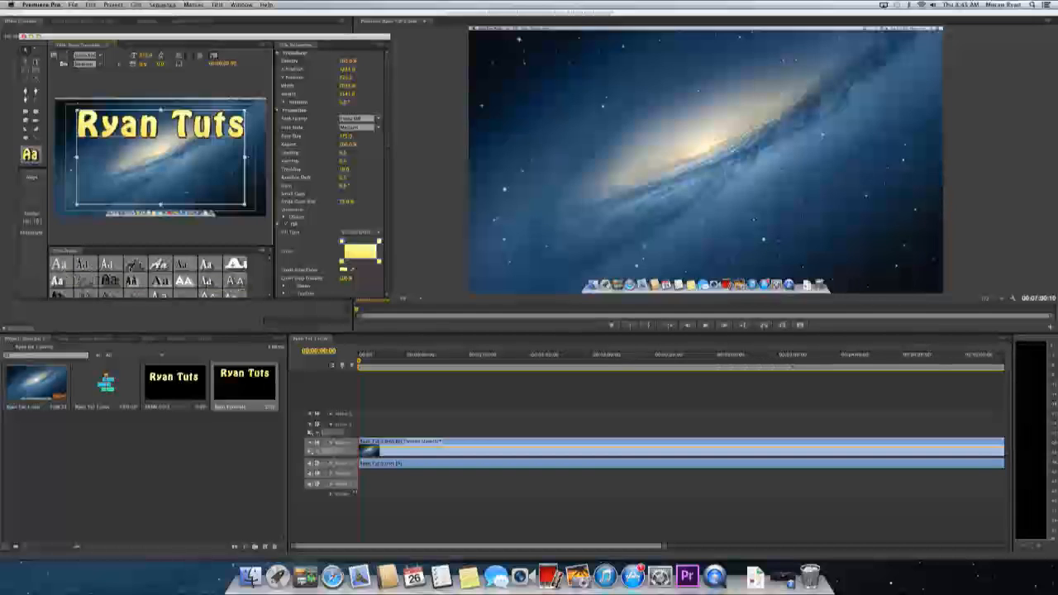
pyautogui.click(76, 276)
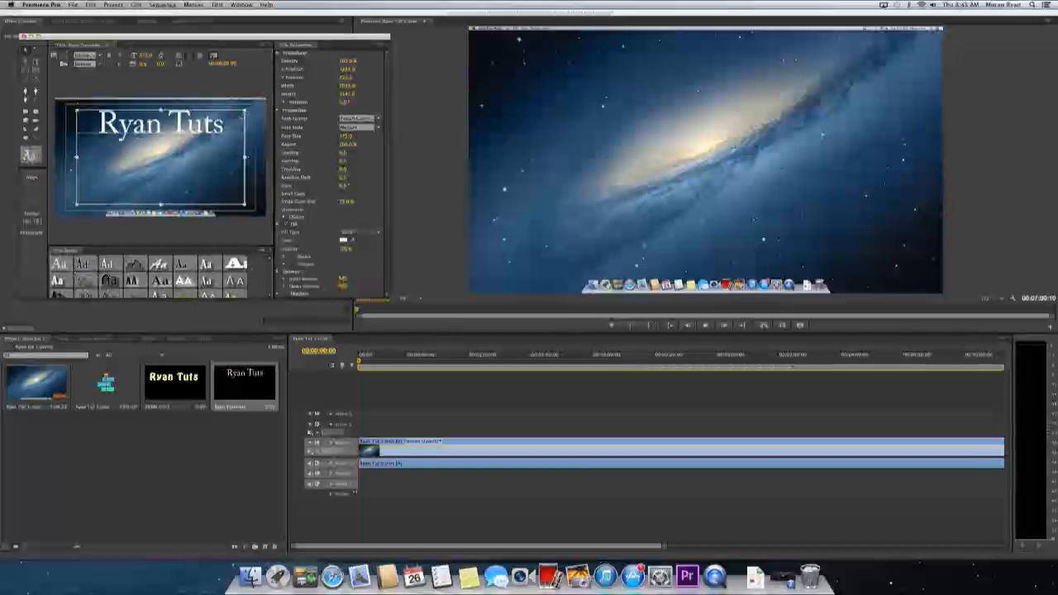
# Enable the shadow on the Ryan Tuts text and set the shadow color to bright red
pyautogui.scroll(-5, 335, 262)
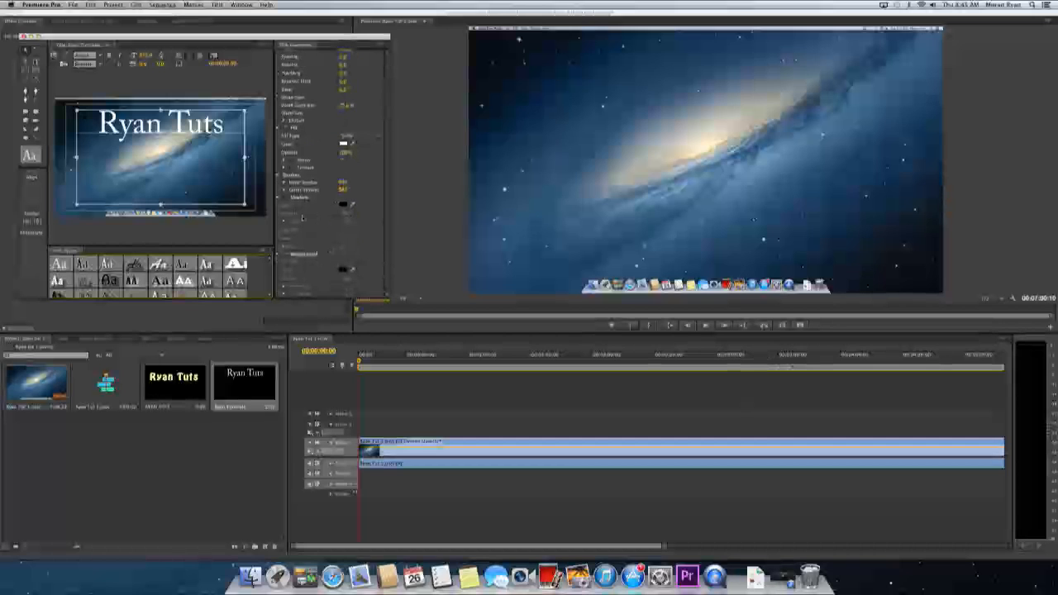
pyautogui.click(286, 198)
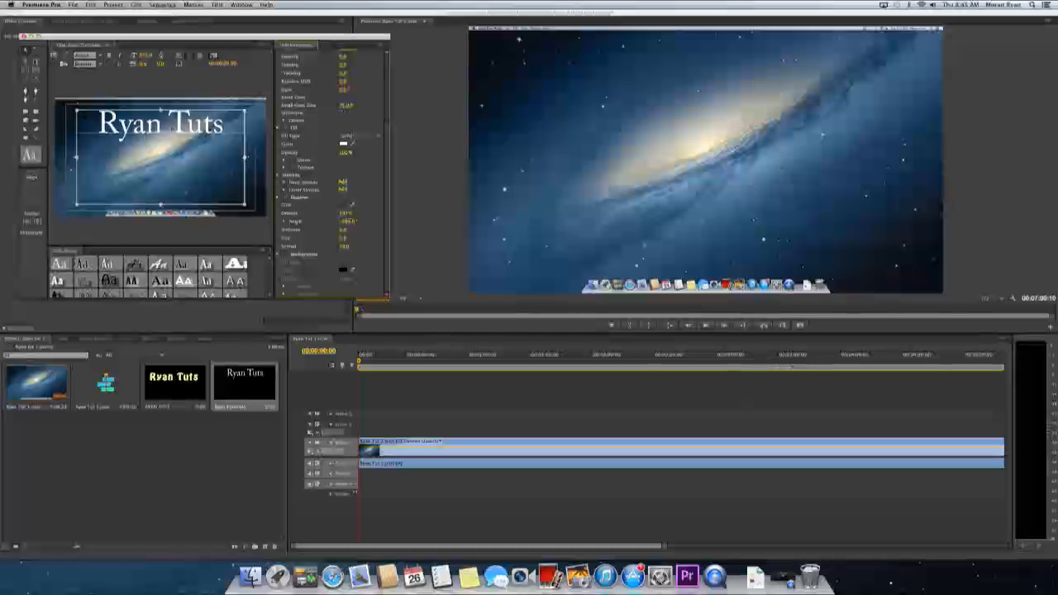
pyautogui.click(345, 205)
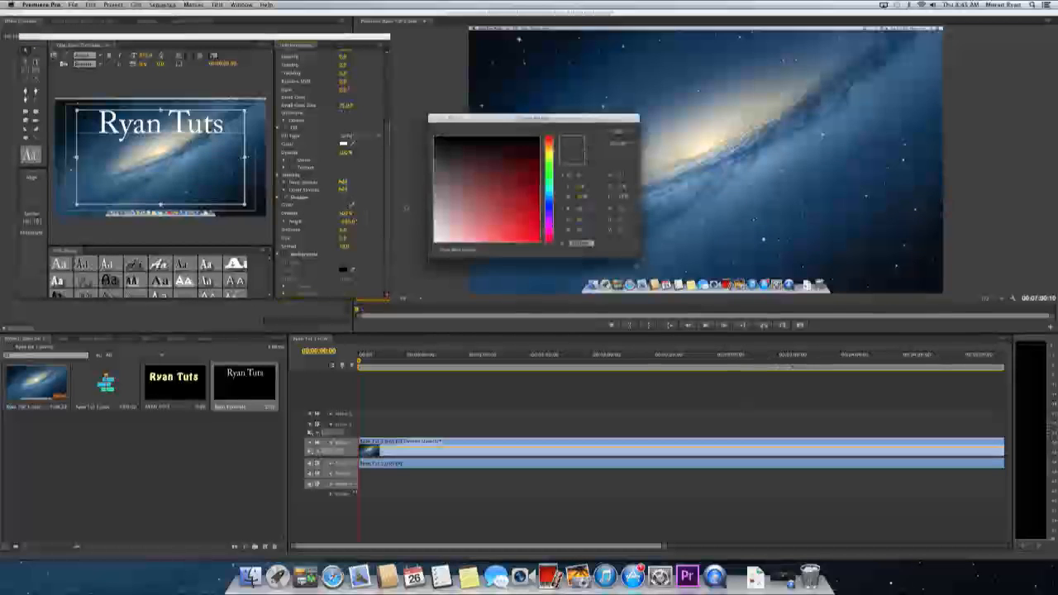
pyautogui.moveTo(514, 215); pyautogui.dragTo(534, 231)
pyautogui.click(616, 134)
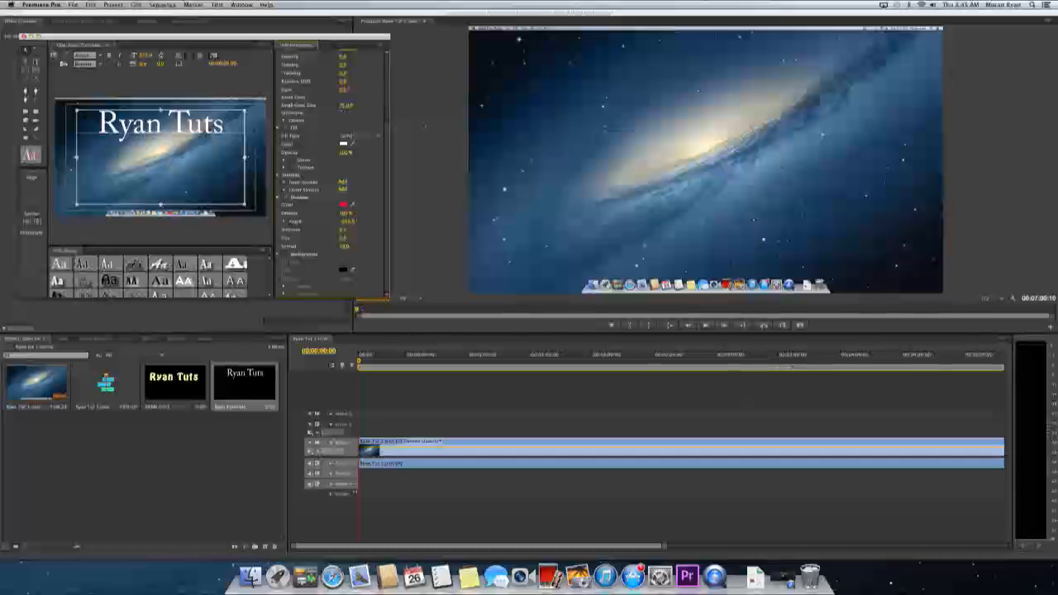
# Change the fill color of the Ryan Tuts text to green
pyautogui.click(343, 144)
pyautogui.click(549, 174)
pyautogui.click(531, 213)
pyautogui.press('Return')
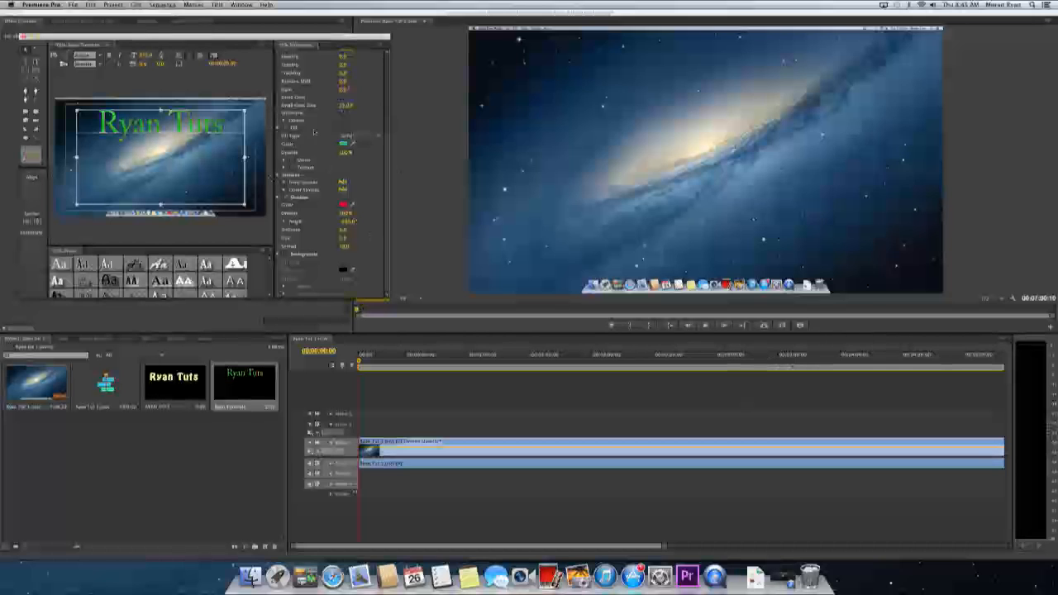
# Try the black brush-script style on the Ryan Tuts text and replace it with the condensed white serif style
pyautogui.click(109, 264)
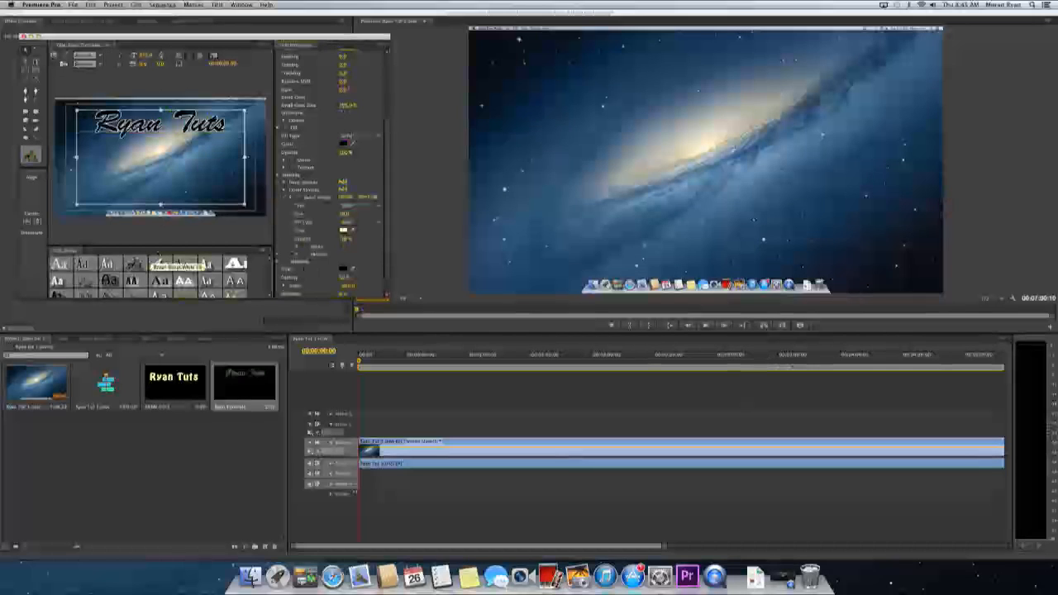
pyautogui.click(129, 265)
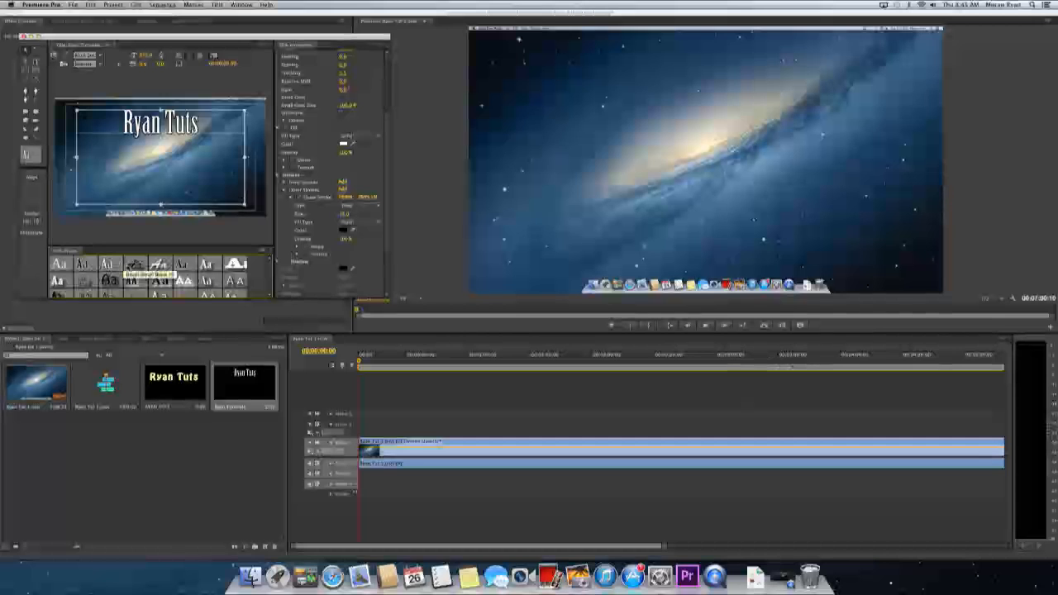
# Try the orange slanted style on the Ryan Tuts text, settle on the yellow dark-outlined style, and close the title editor
pyautogui.scroll(-5, 129, 266)
pyautogui.click(135, 264)
pyautogui.scroll(-3, 138, 266)
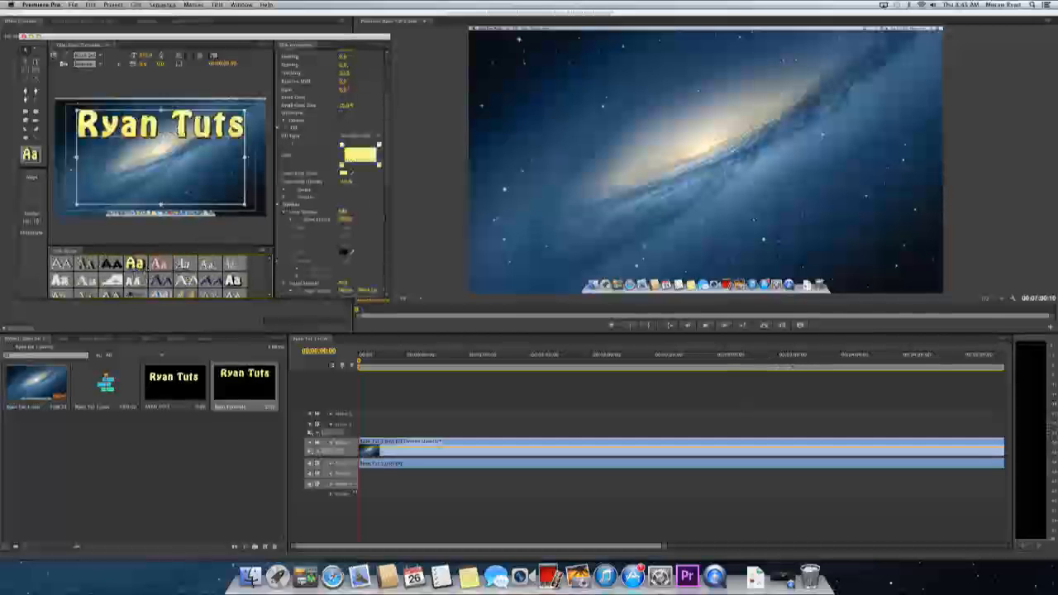
pyautogui.scroll(5, 137, 266)
pyautogui.scroll(1, 135, 268)
pyautogui.click(136, 269)
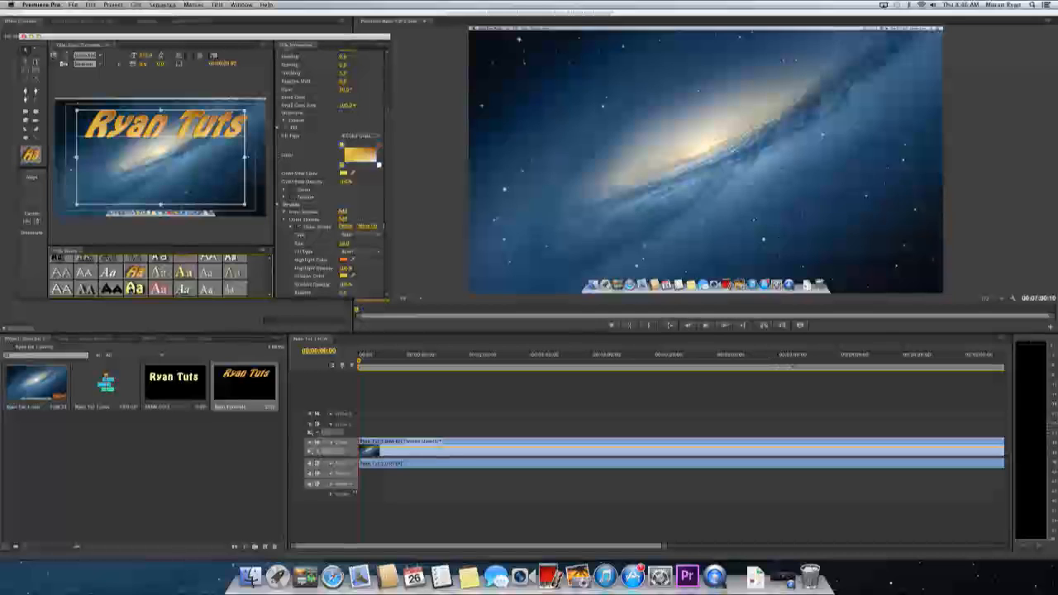
pyautogui.click(135, 287)
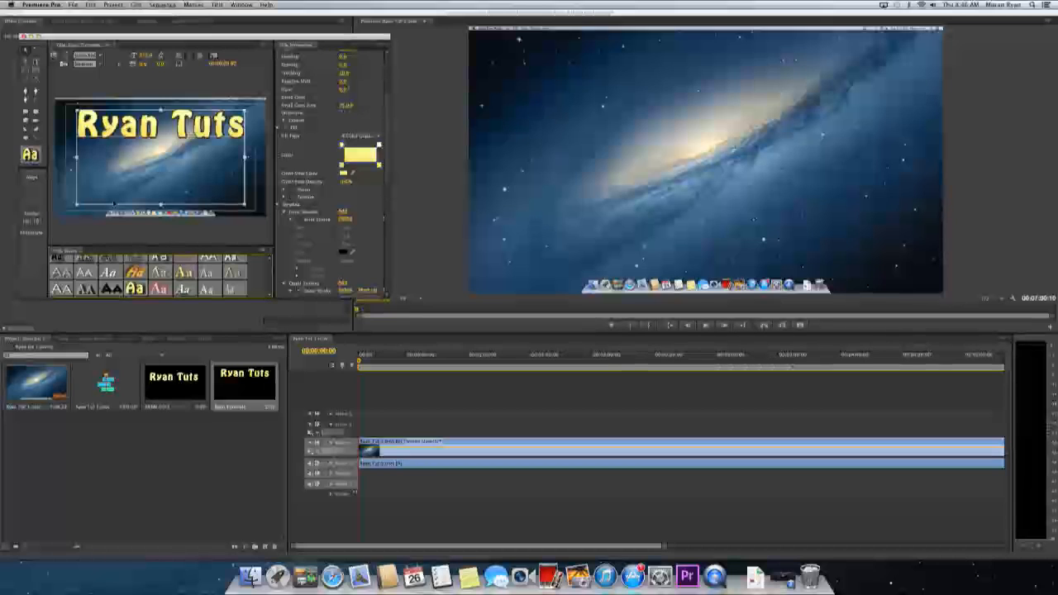
pyautogui.click(22, 36)
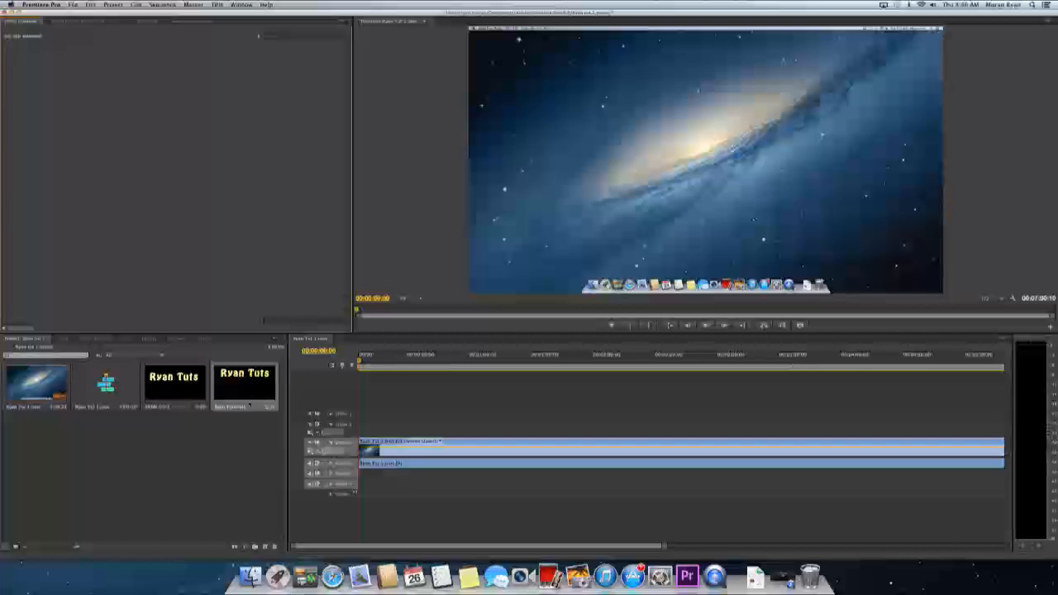
# Place the newer Ryan Tuts title on the track above the video at the sequence start and extend it to about 7 seconds
pyautogui.click(167, 384)
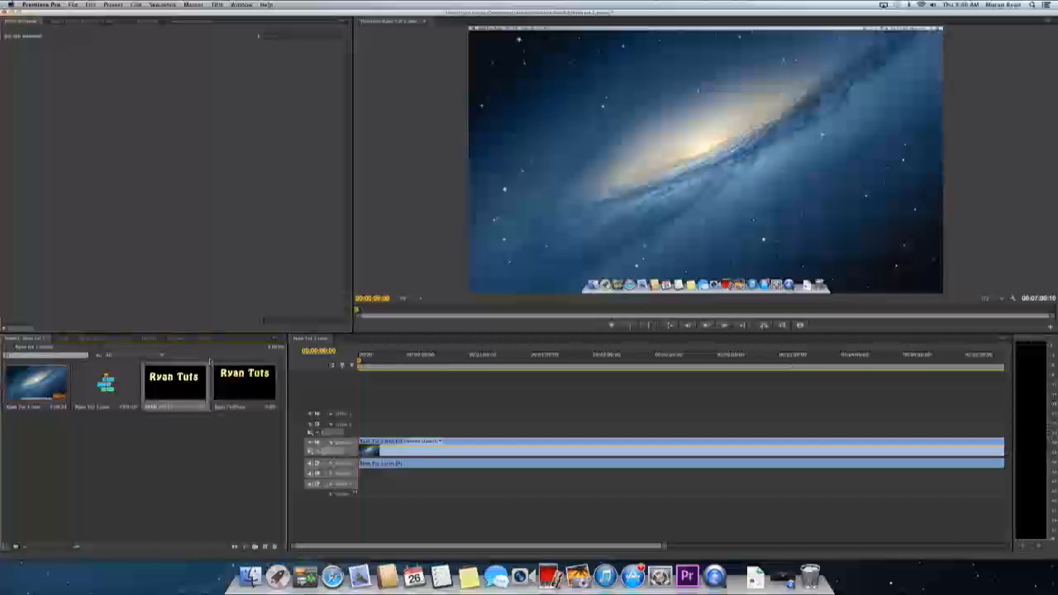
pyautogui.click(231, 386)
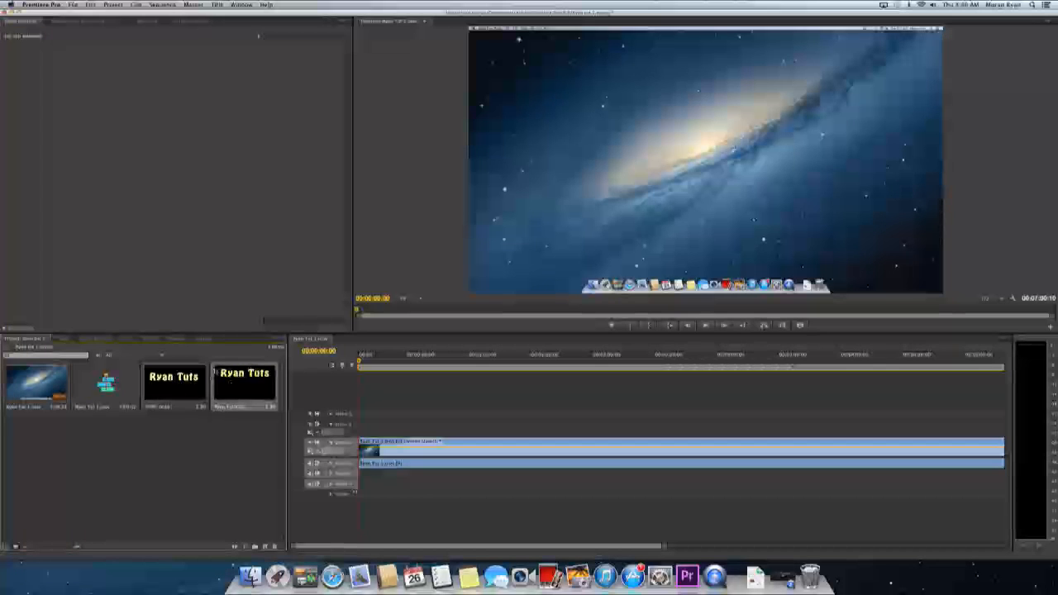
pyautogui.moveTo(228, 379); pyautogui.dragTo(361, 426)
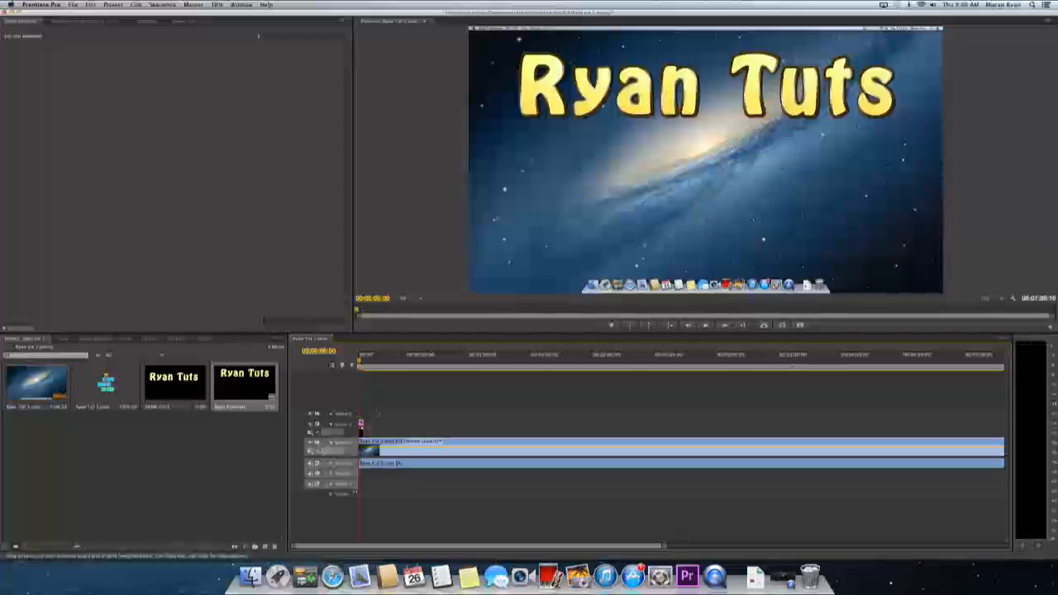
pyautogui.moveTo(360, 362); pyautogui.dragTo(374, 362)
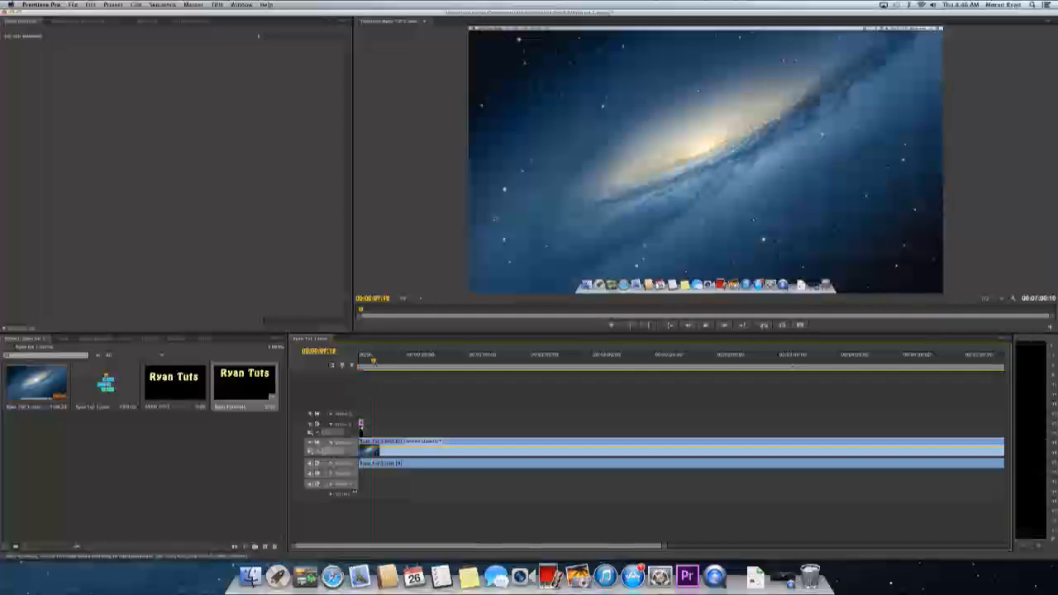
pyautogui.moveTo(360, 425); pyautogui.dragTo(371, 428)
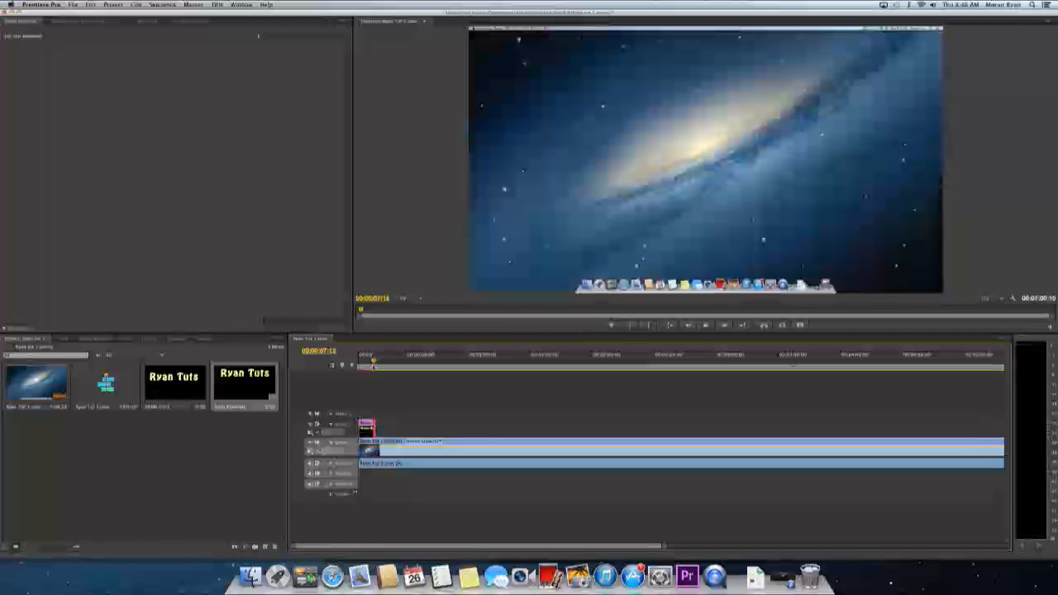
# Select the title clip with the playhead at about 5 seconds and expand its Motion and Opacity properties
pyautogui.moveTo(374, 360); pyautogui.dragTo(370, 363)
pyautogui.click(366, 430)
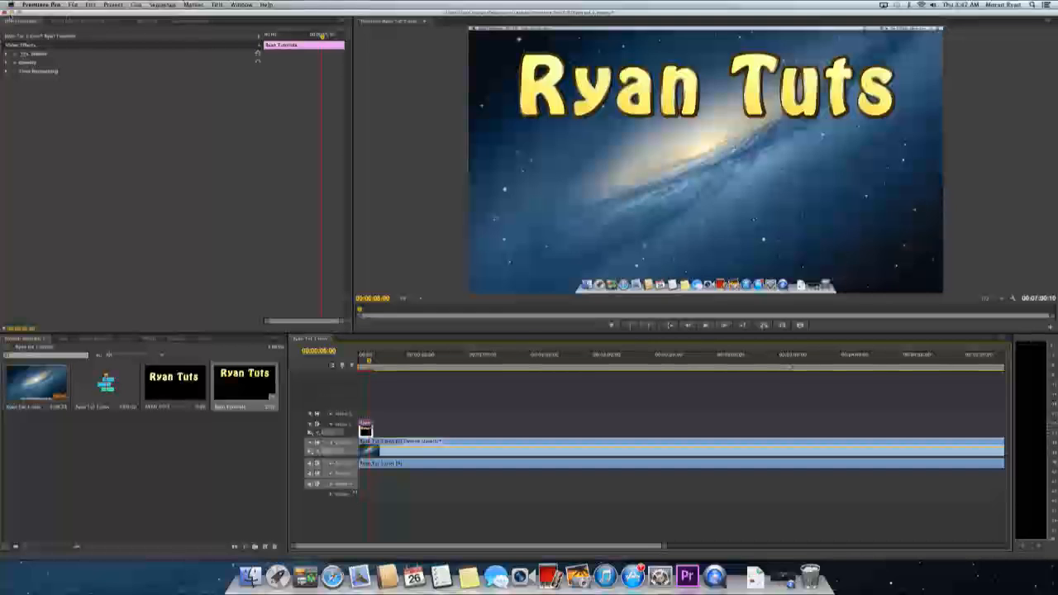
pyautogui.click(66, 22)
pyautogui.click(29, 21)
pyautogui.click(192, 22)
pyautogui.click(141, 21)
pyautogui.click(198, 21)
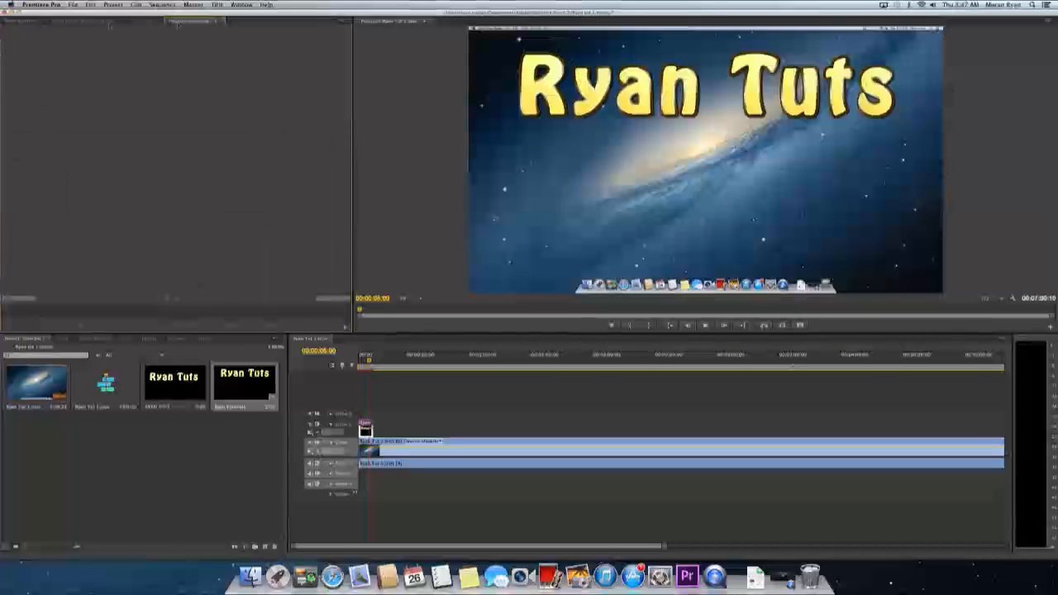
pyautogui.click(29, 22)
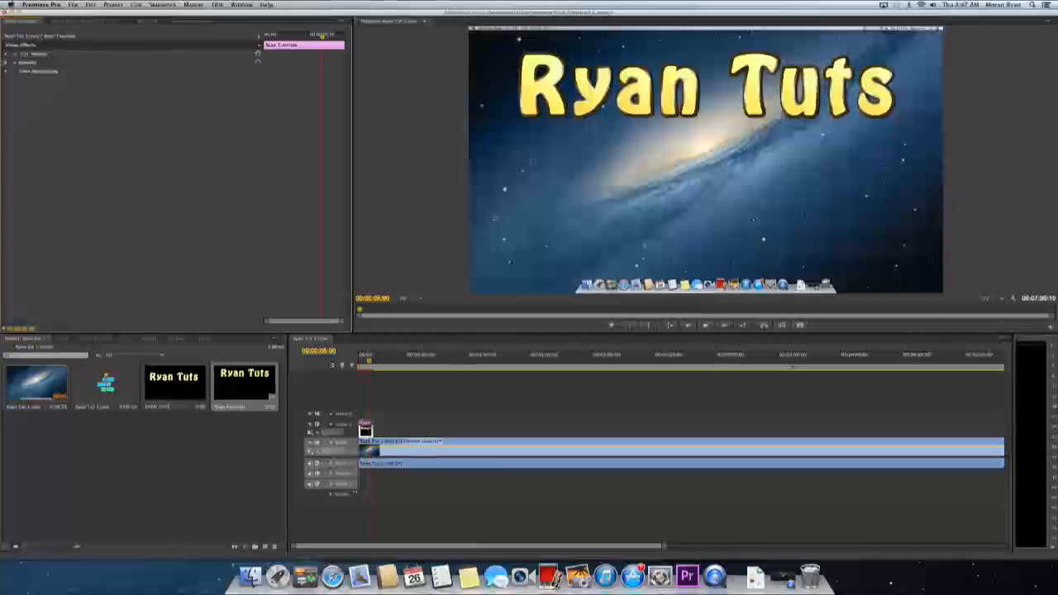
pyautogui.click(14, 62)
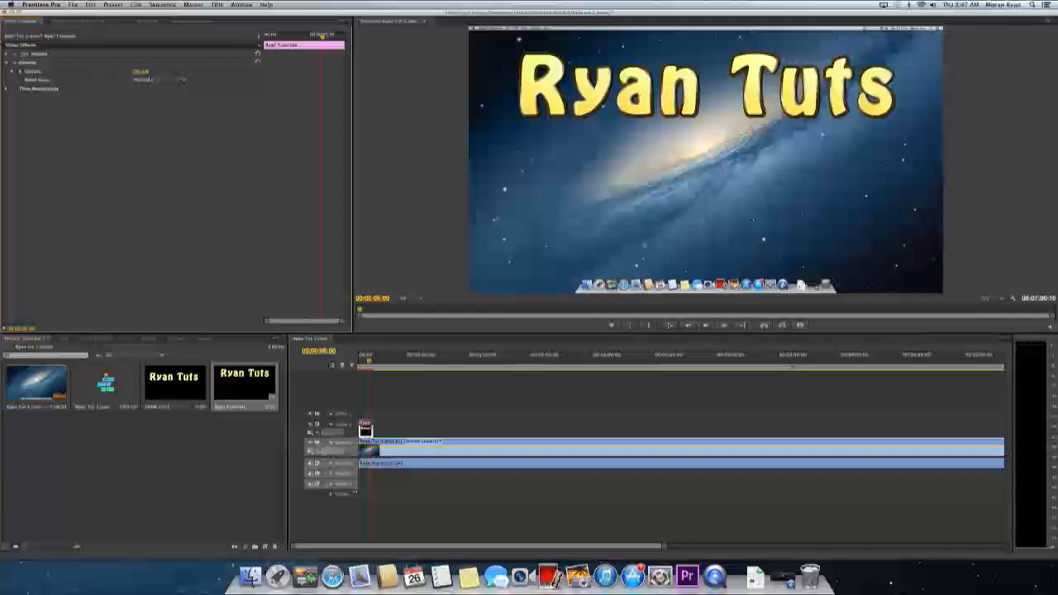
pyautogui.click(7, 54)
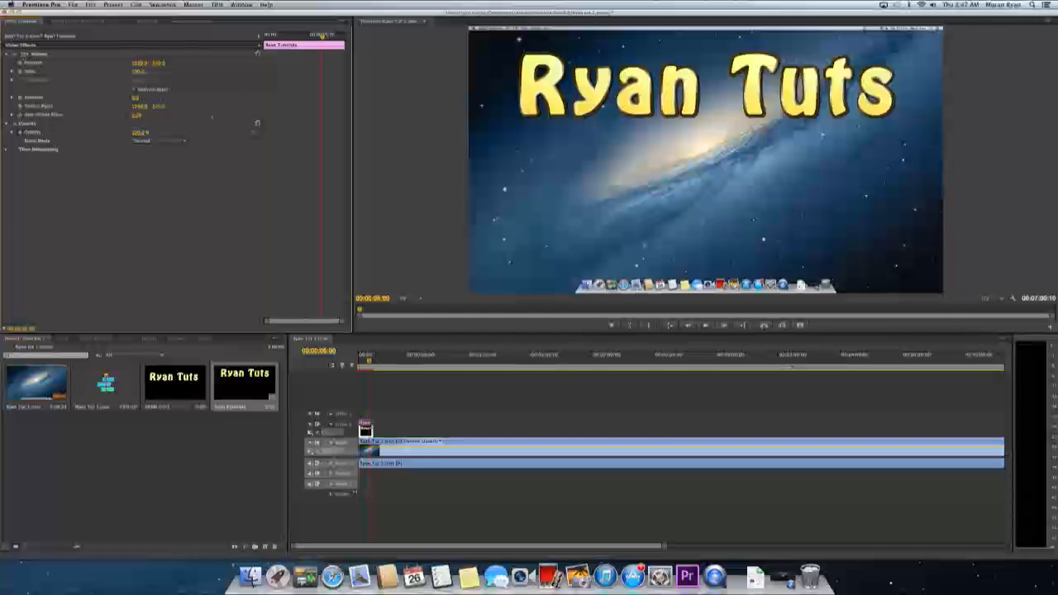
# Fade out the title with an opacity keyframe at 00:00:04:31 and opacity set to 0% at the clip's end
pyautogui.moveTo(321, 37); pyautogui.dragTo(316, 38)
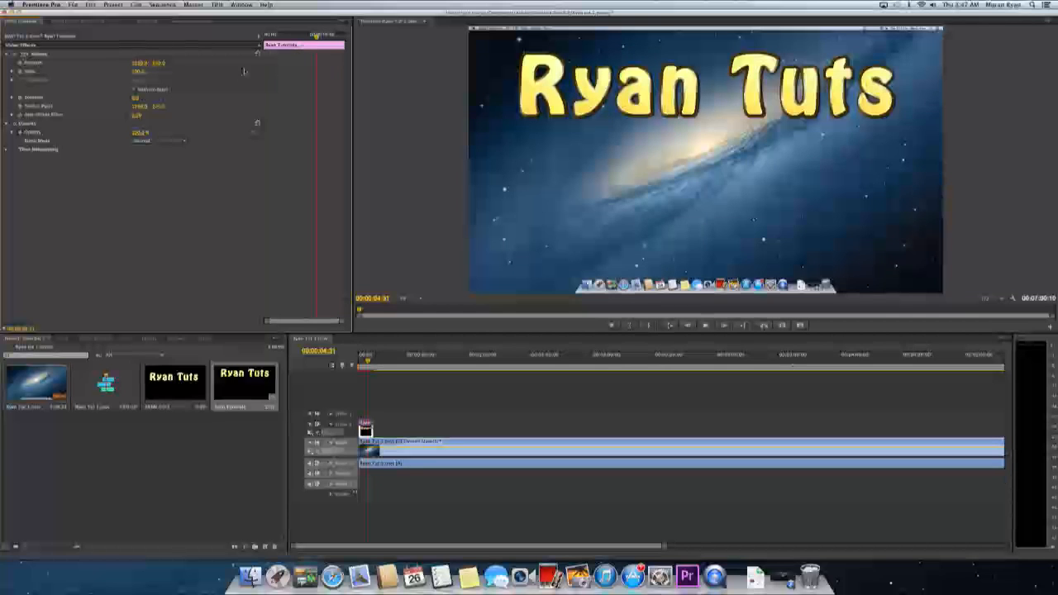
pyautogui.click(253, 134)
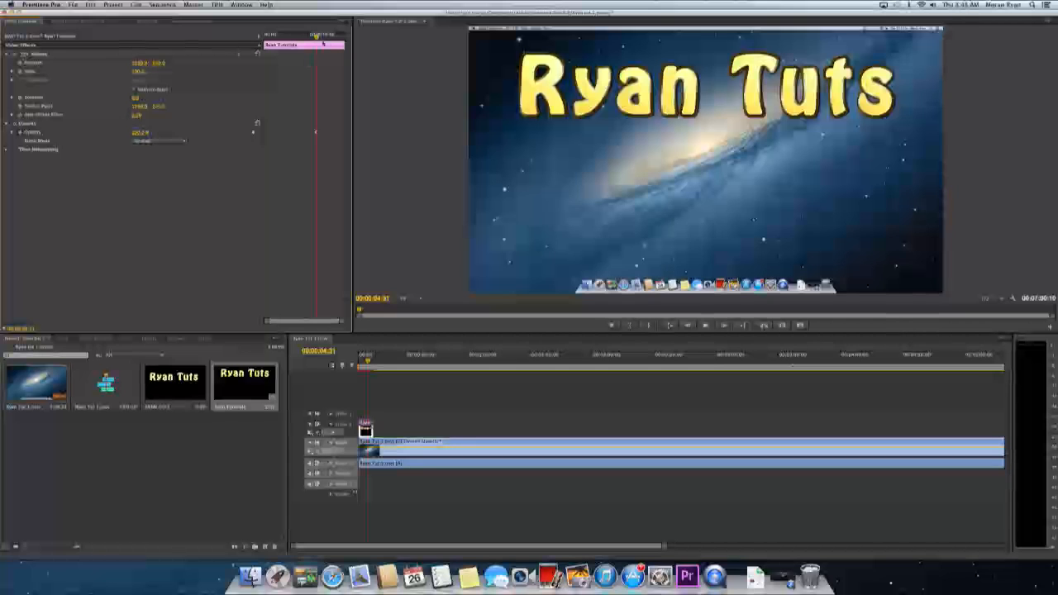
pyautogui.moveTo(316, 39); pyautogui.dragTo(344, 39)
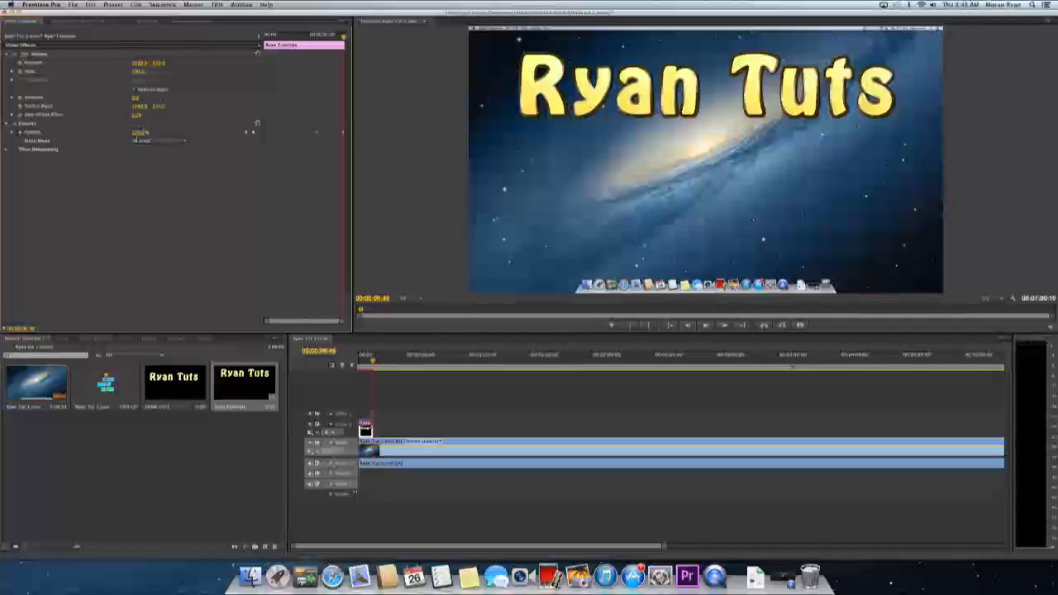
pyautogui.moveTo(138, 134); pyautogui.dragTo(83, 133)
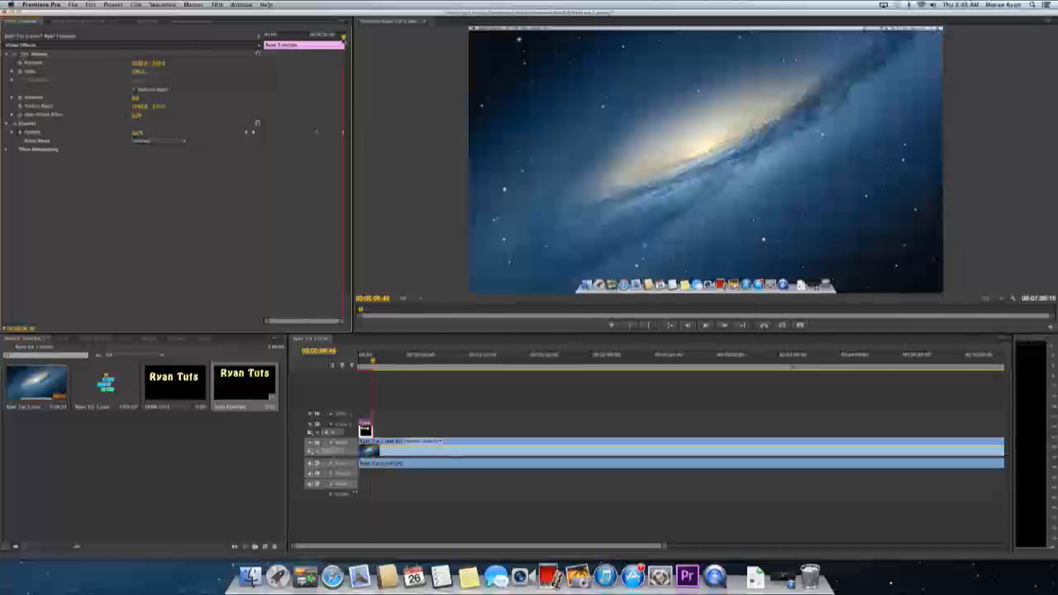
# Turn on scale animation for the title and add a scale keyframe at 00:00:04:31
pyautogui.moveTo(344, 37); pyautogui.dragTo(313, 37)
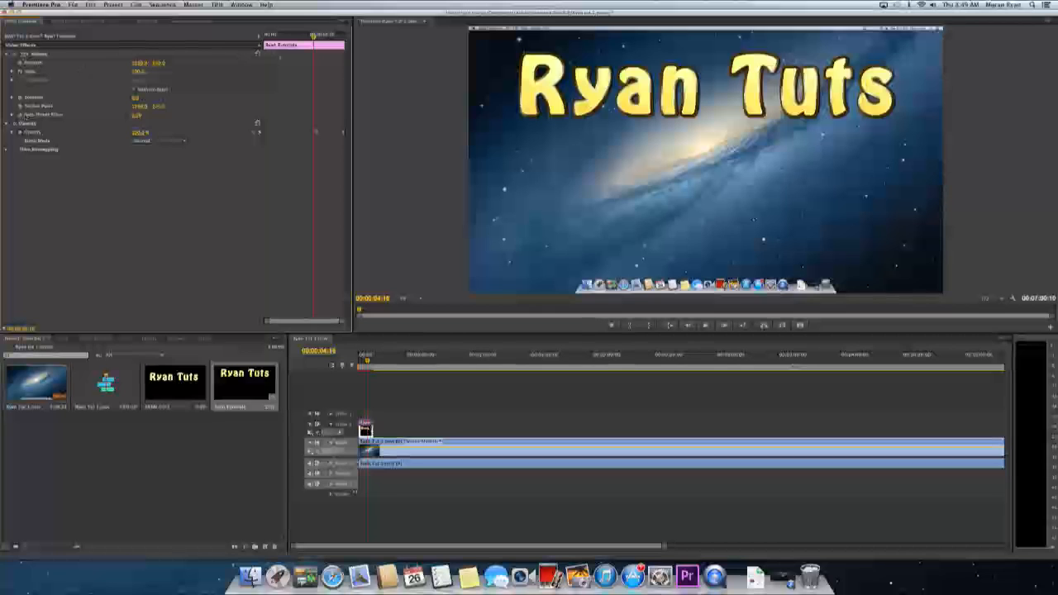
pyautogui.click(20, 72)
pyautogui.moveTo(314, 40); pyautogui.dragTo(307, 43)
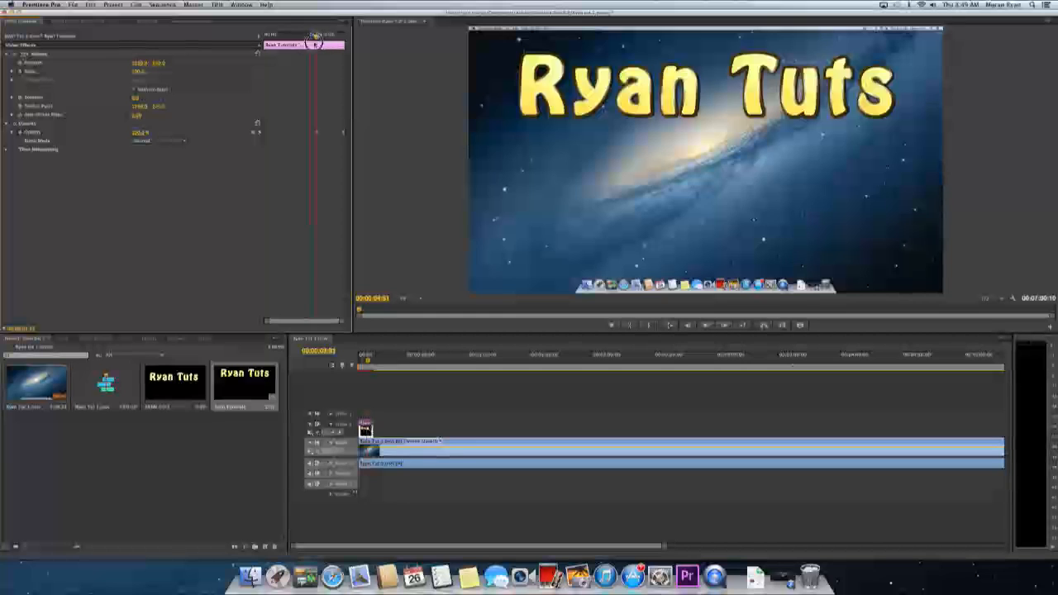
pyautogui.click(342, 39)
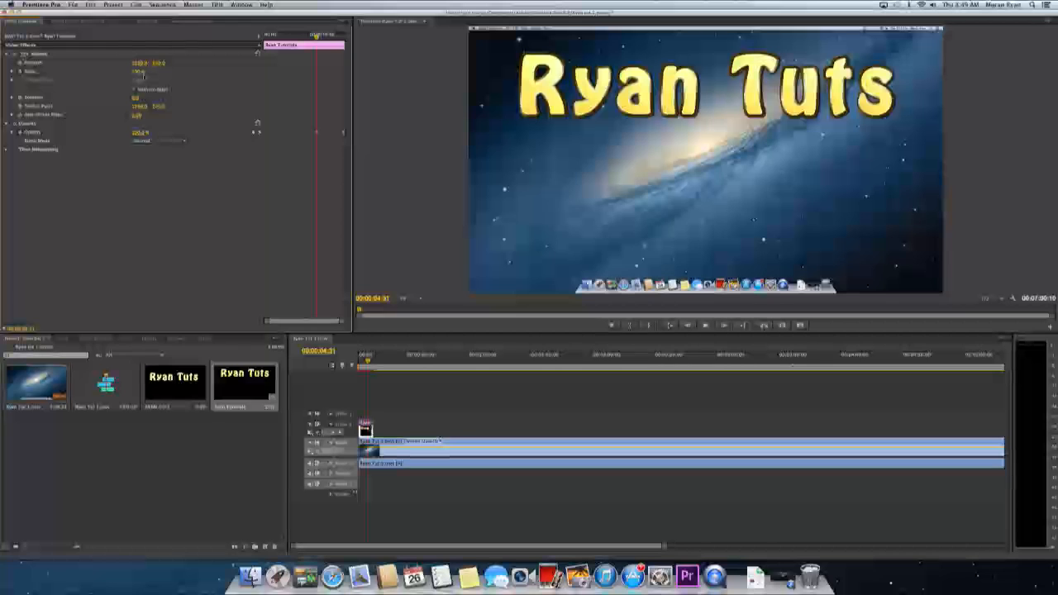
pyautogui.click(254, 72)
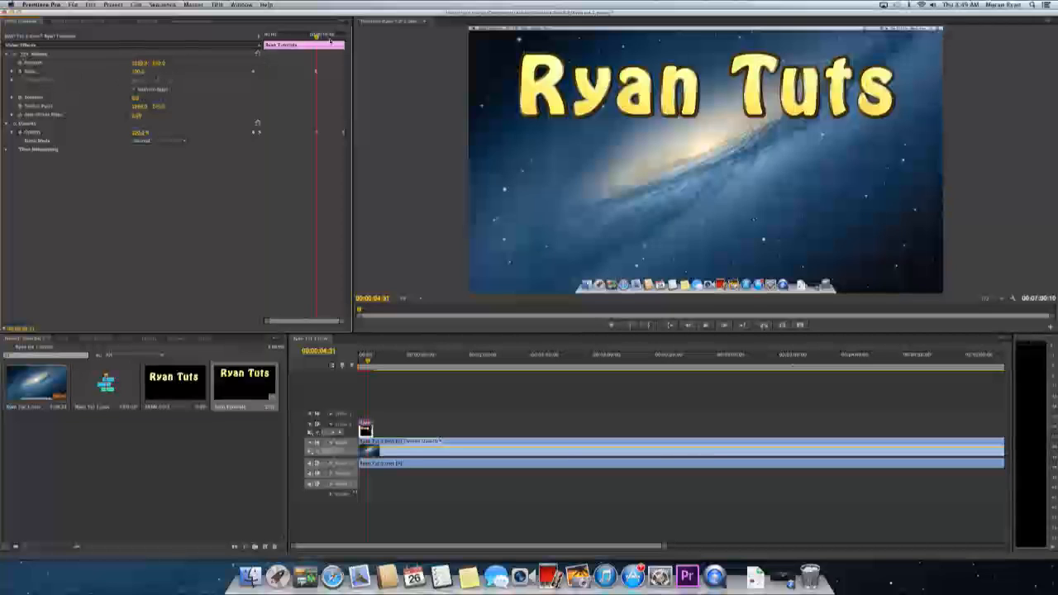
# Add a scale keyframe at the title clip's end and try different scale values, including 600, to enlarge the text
pyautogui.moveTo(316, 37); pyautogui.dragTo(344, 37)
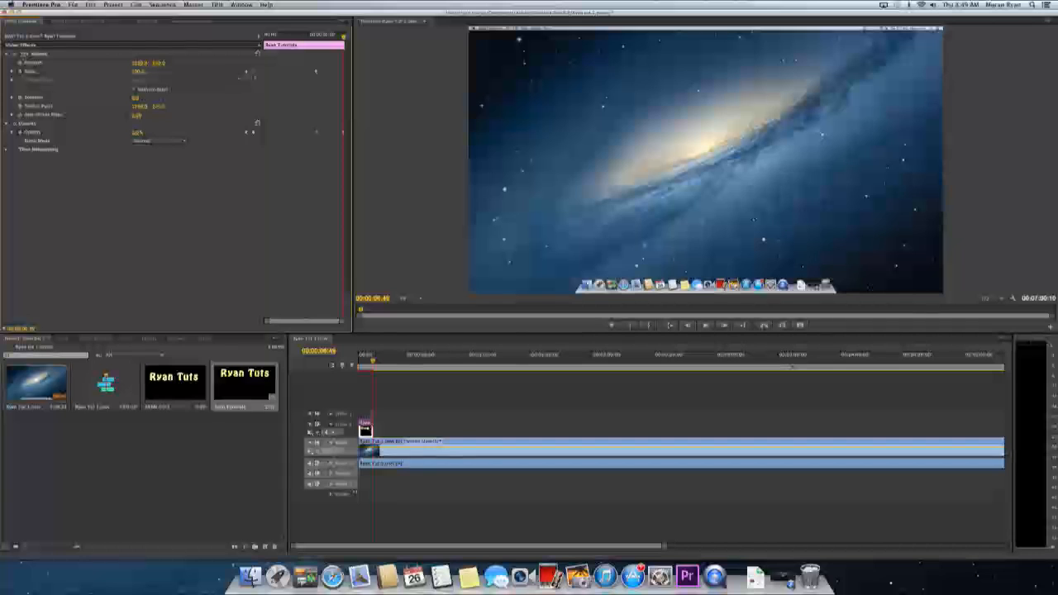
pyautogui.click(253, 72)
pyautogui.click(142, 72)
pyautogui.write('600')
pyautogui.press('Return')
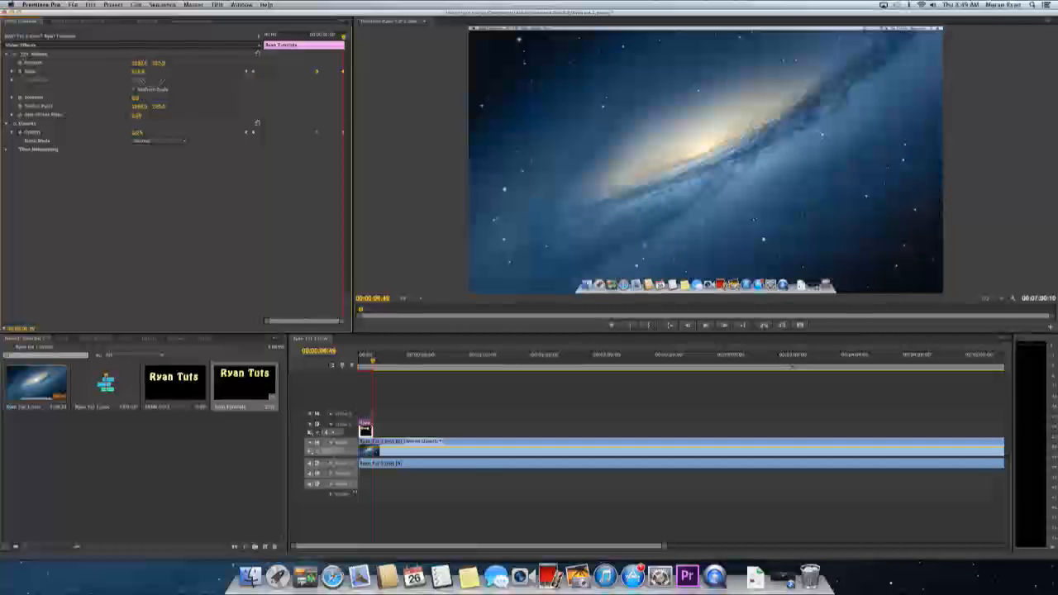
pyautogui.click(142, 72)
pyautogui.write('100')
pyautogui.press('Return')
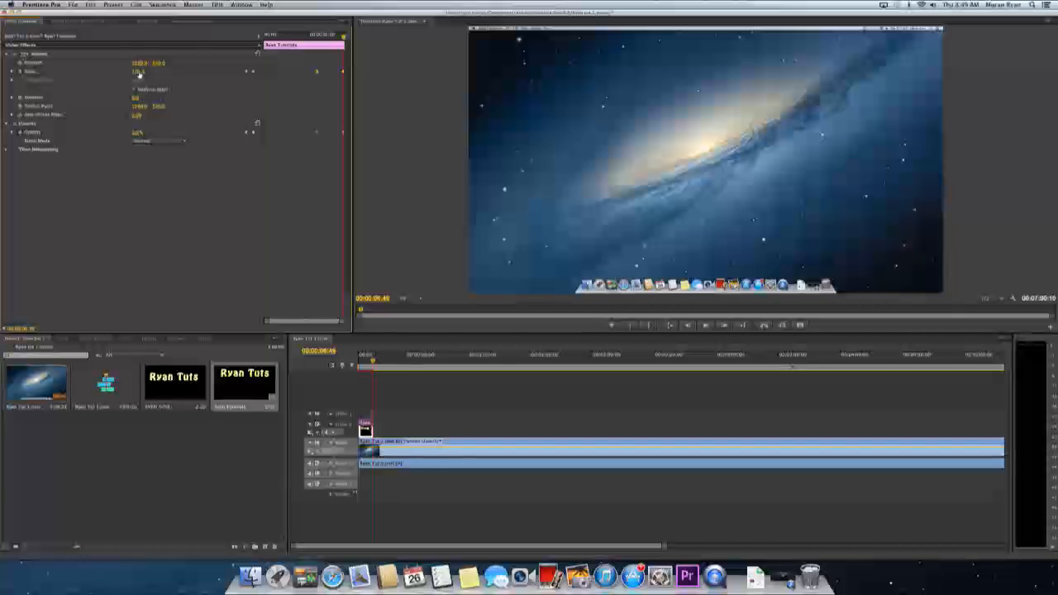
pyautogui.click(141, 72)
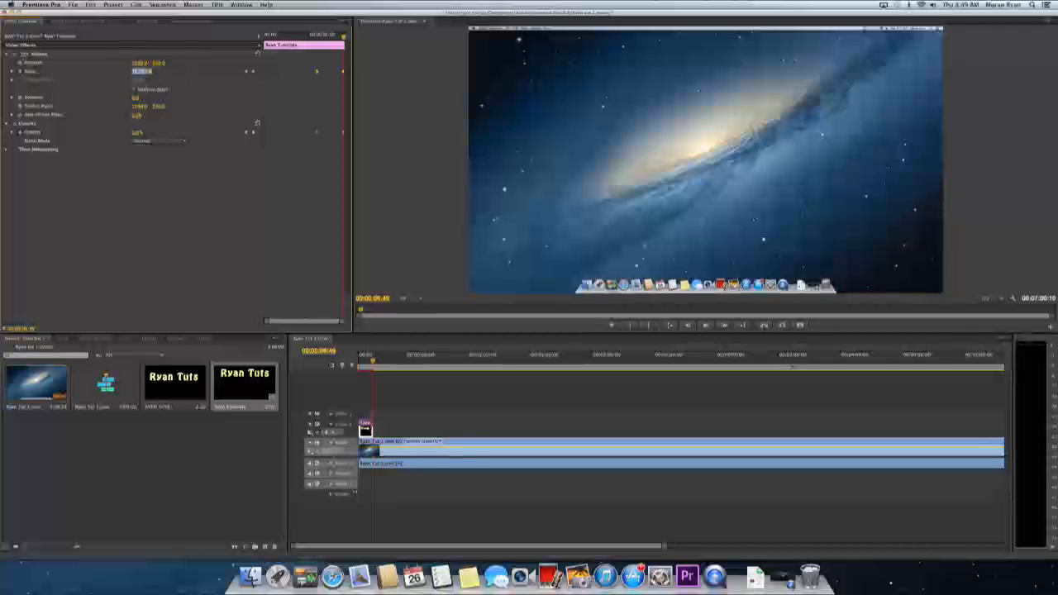
pyautogui.click(165, 78)
# Keyframe the title's position from 00:00:04:31, adjust its vertical position at the clip's end, and play back the animation
pyautogui.moveTo(319, 37)
pyautogui.mouseDown()
pyautogui.moveTo(338, 43)
pyautogui.moveTo(299, 44)
pyautogui.moveTo(319, 44)
pyautogui.mouseUp()
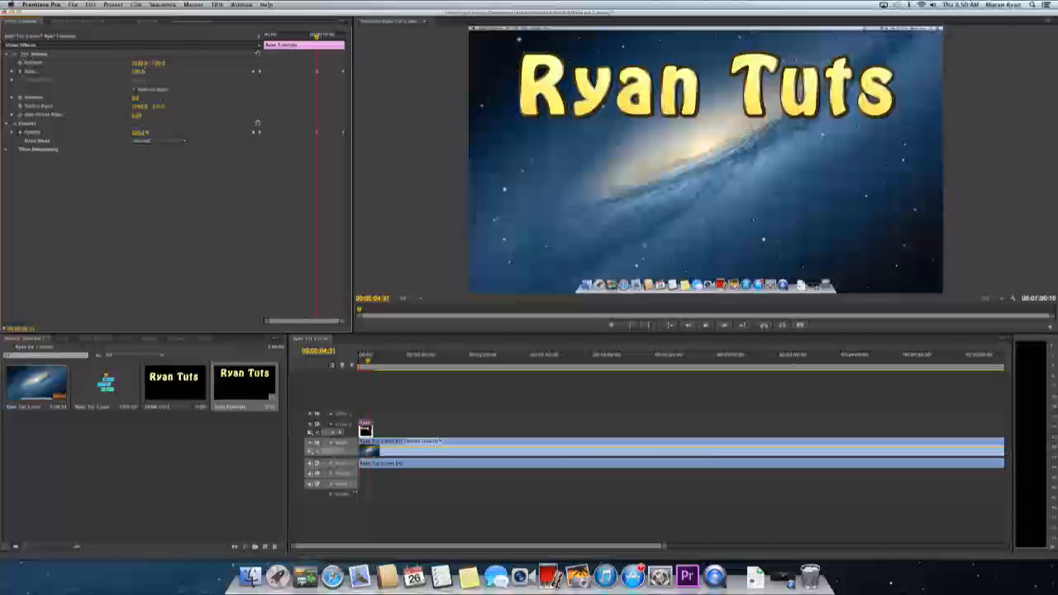
pyautogui.click(20, 63)
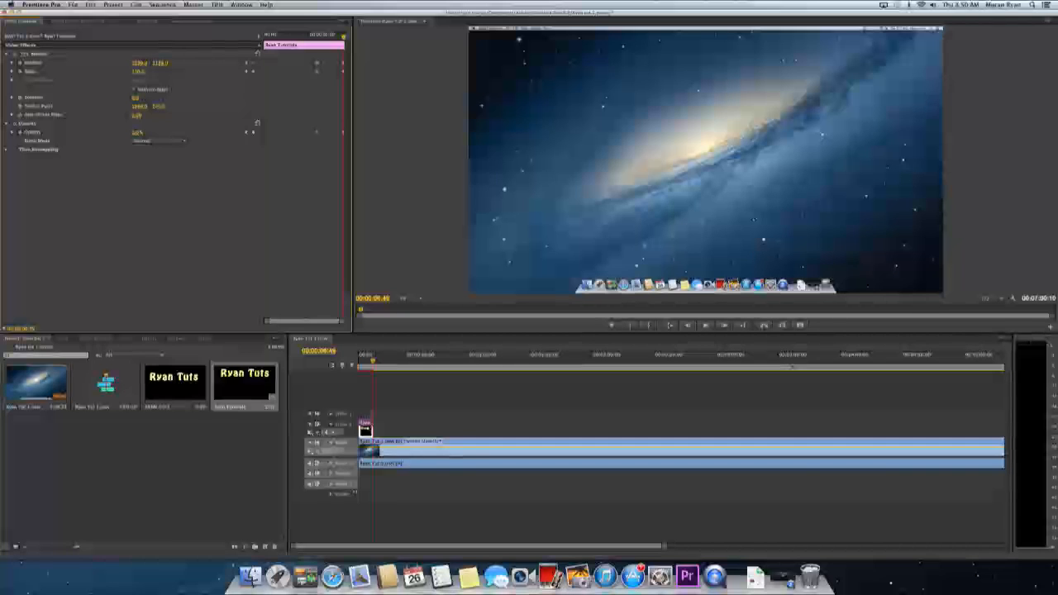
pyautogui.moveTo(161, 63); pyautogui.dragTo(308, 57)
pyautogui.click(302, 37)
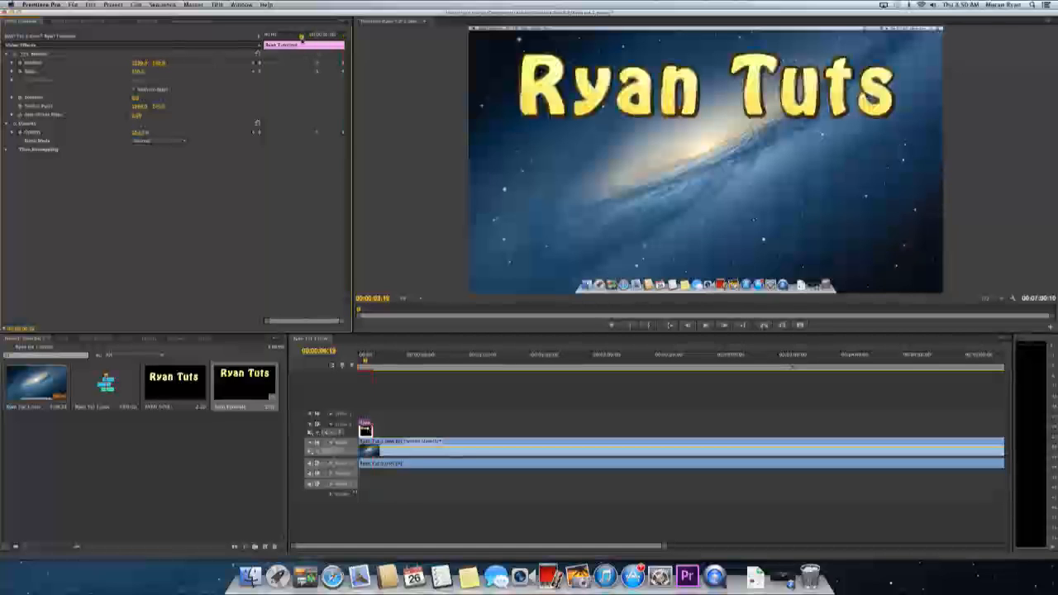
pyautogui.press('space')
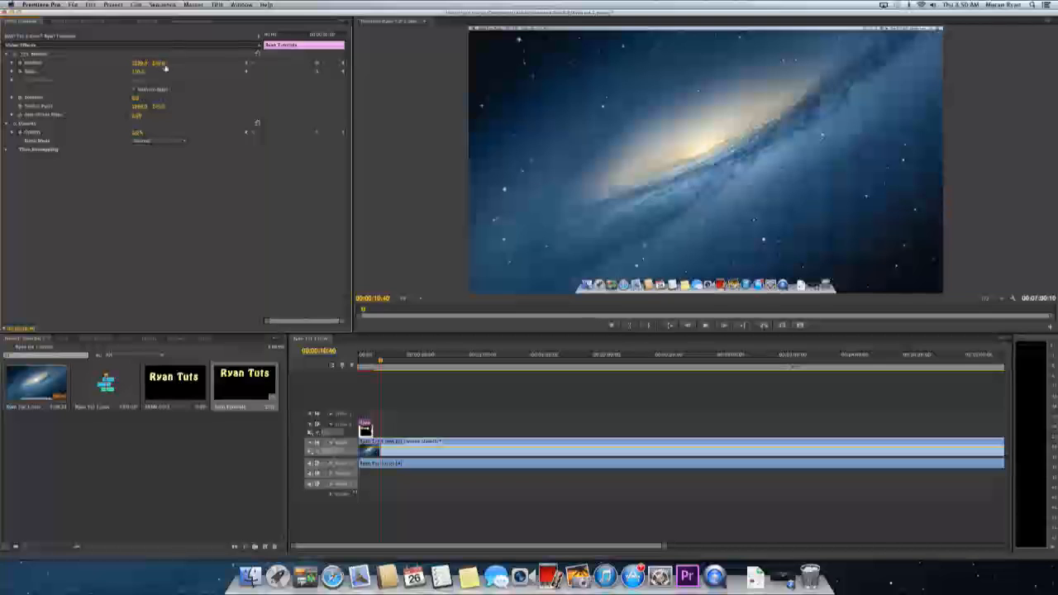
# Readjust the title's vertical position for the ending movement and replay the sequence from the start to check the animation
pyautogui.moveTo(161, 64); pyautogui.dragTo(172, 64)
pyautogui.moveTo(172, 64); pyautogui.dragTo(328, 201)
pyautogui.moveTo(379, 359); pyautogui.dragTo(357, 360)
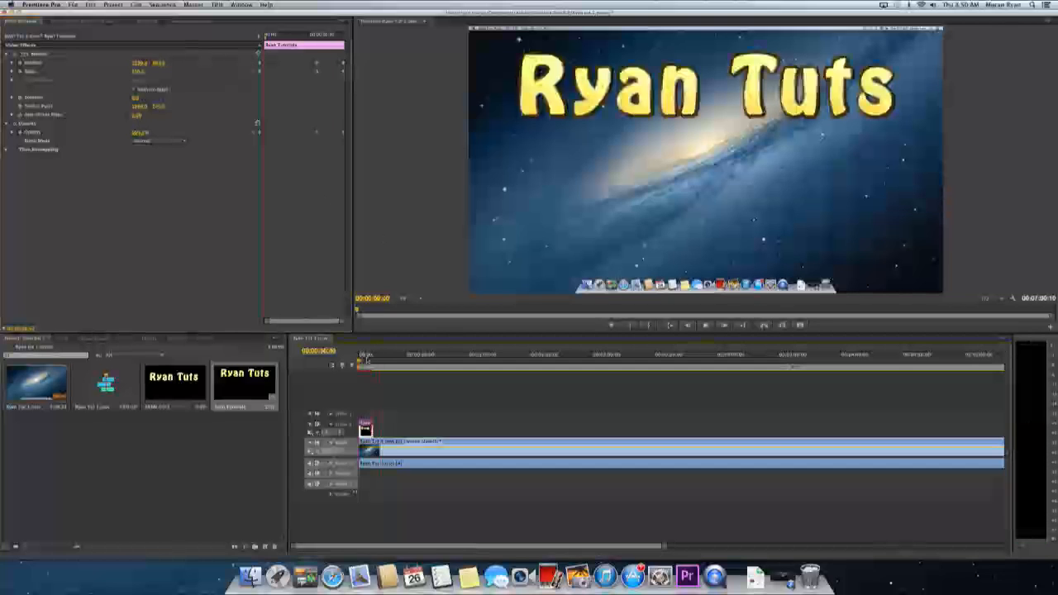
pyautogui.press('space')
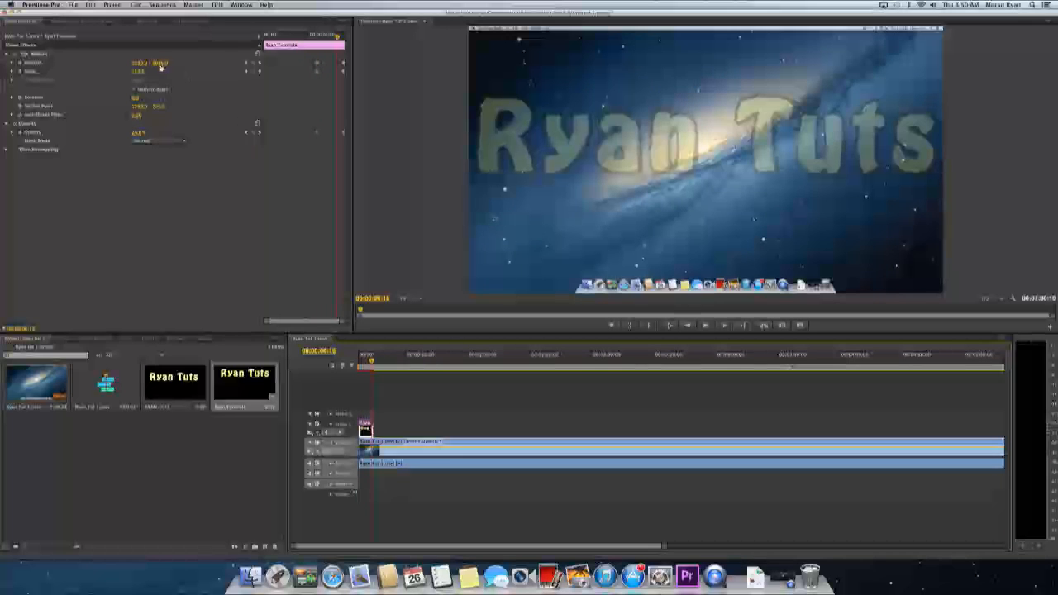
pyautogui.press('space')
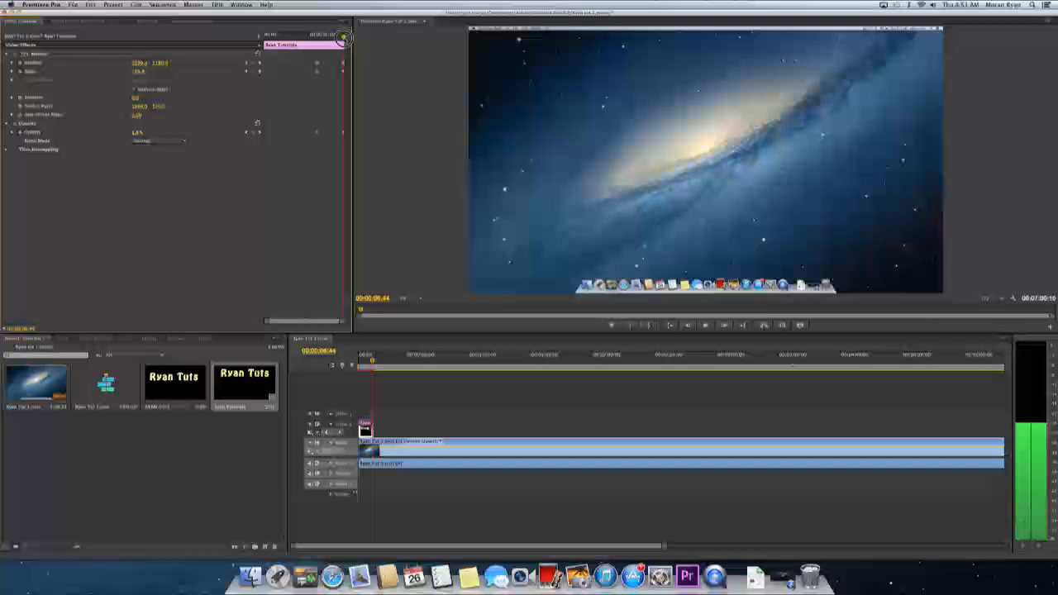
pyautogui.press('space')
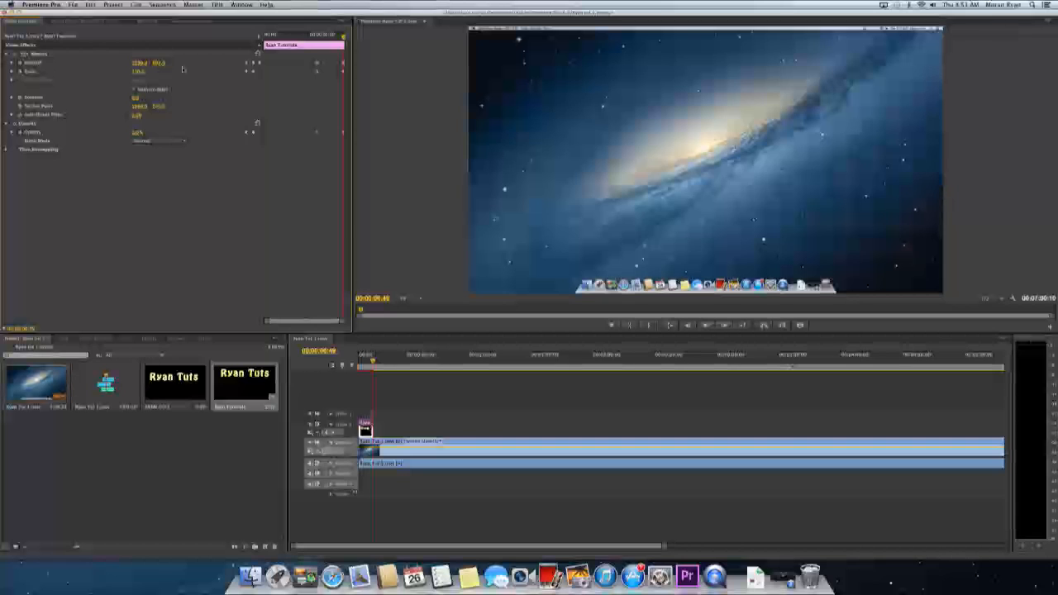
pyautogui.click(297, 37)
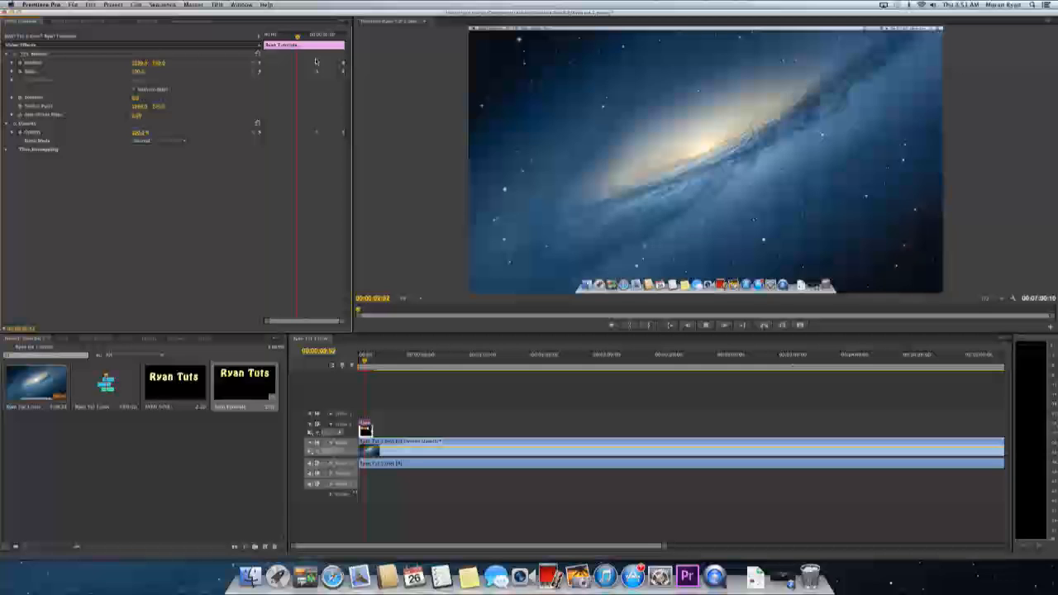
# Play the title animation through its ending and lower the title's vertical position at the closing position keyframe
pyautogui.press('space')
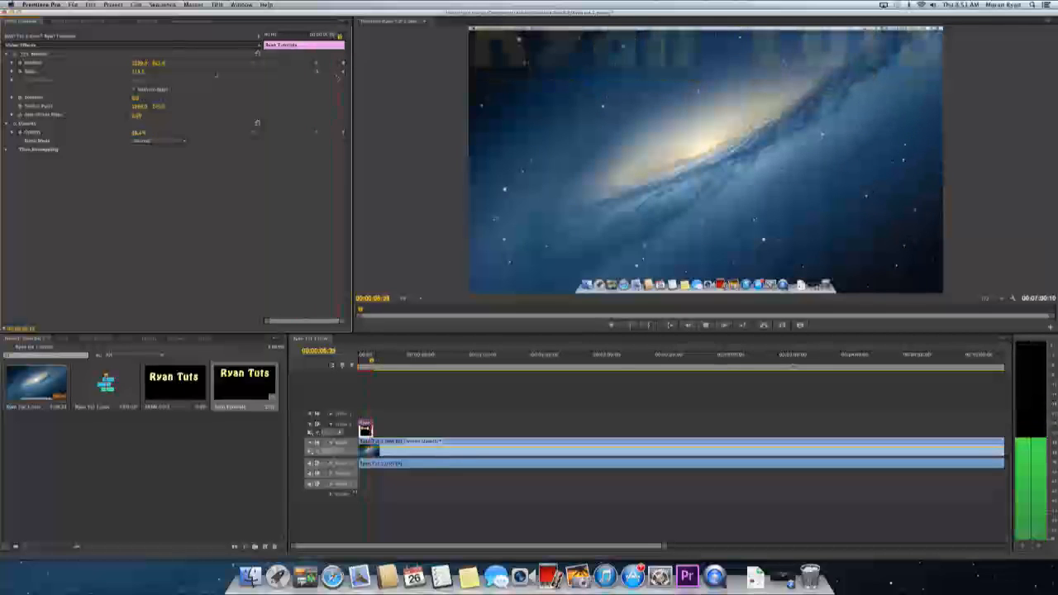
pyautogui.press('space')
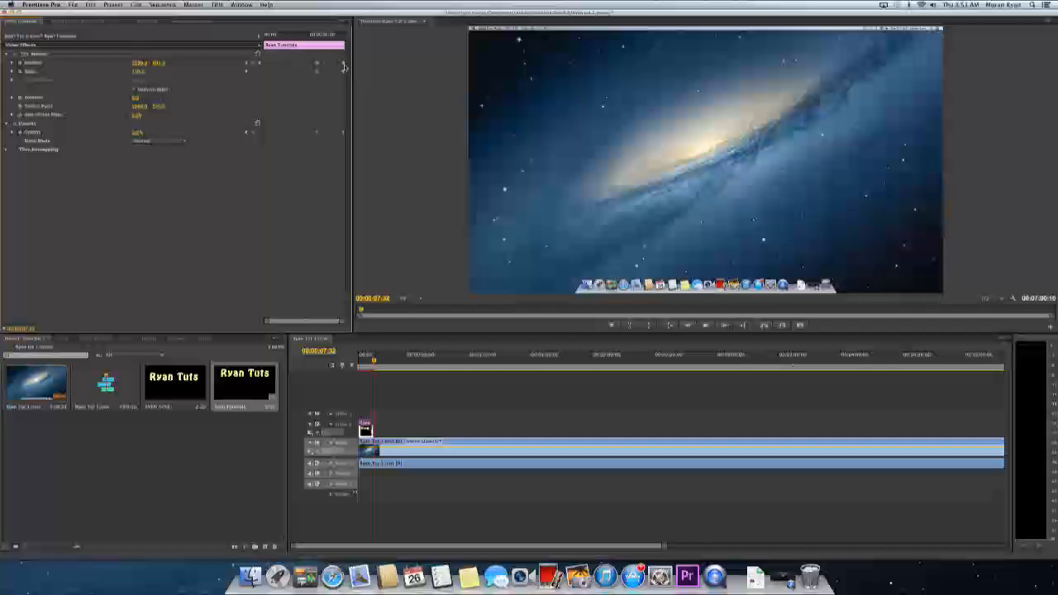
pyautogui.press('space')
pyautogui.press('space')
pyautogui.press('space')
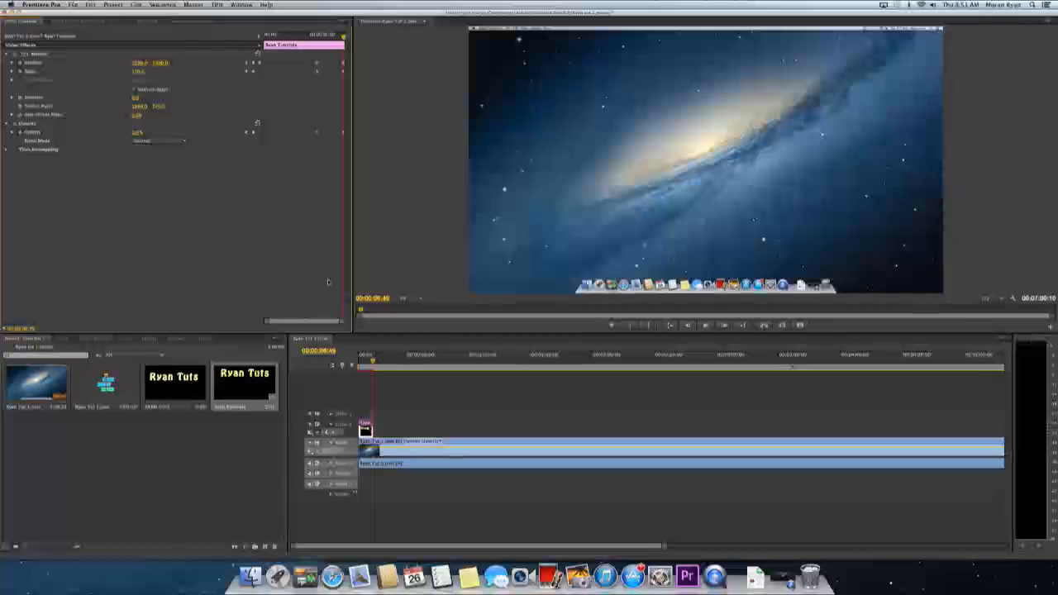
# Play and scrub through the title clip to check its fade, enlargement and ending movement
pyautogui.press('space')
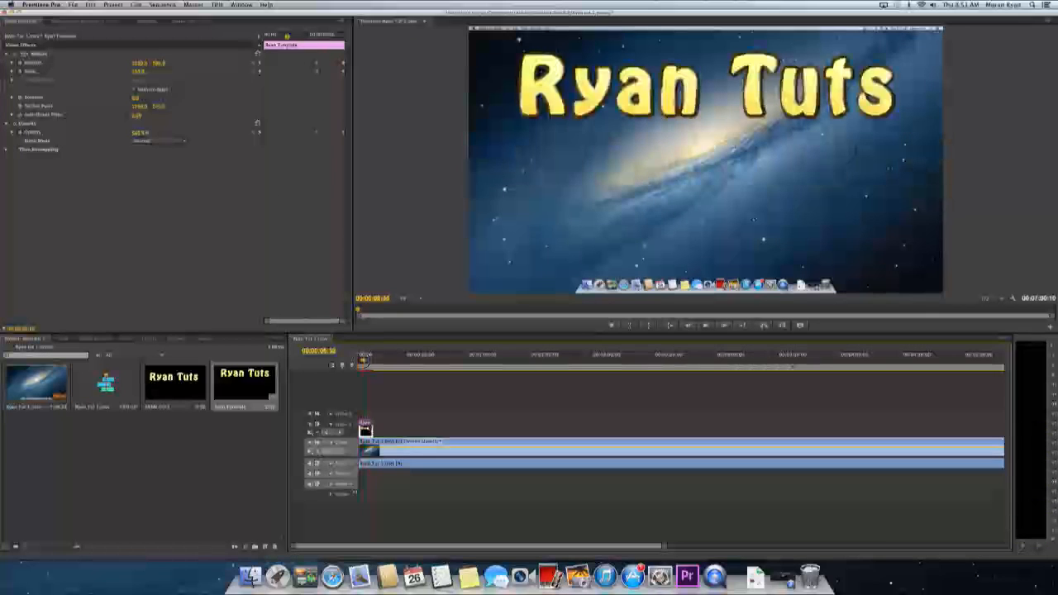
pyautogui.moveTo(364, 363); pyautogui.dragTo(363, 362)
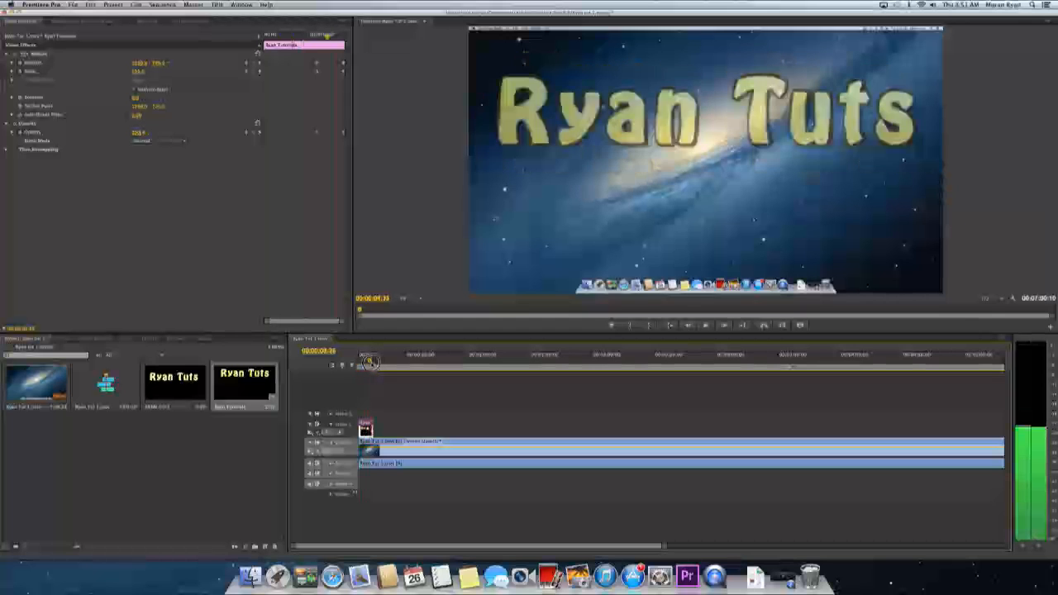
pyautogui.press('space')
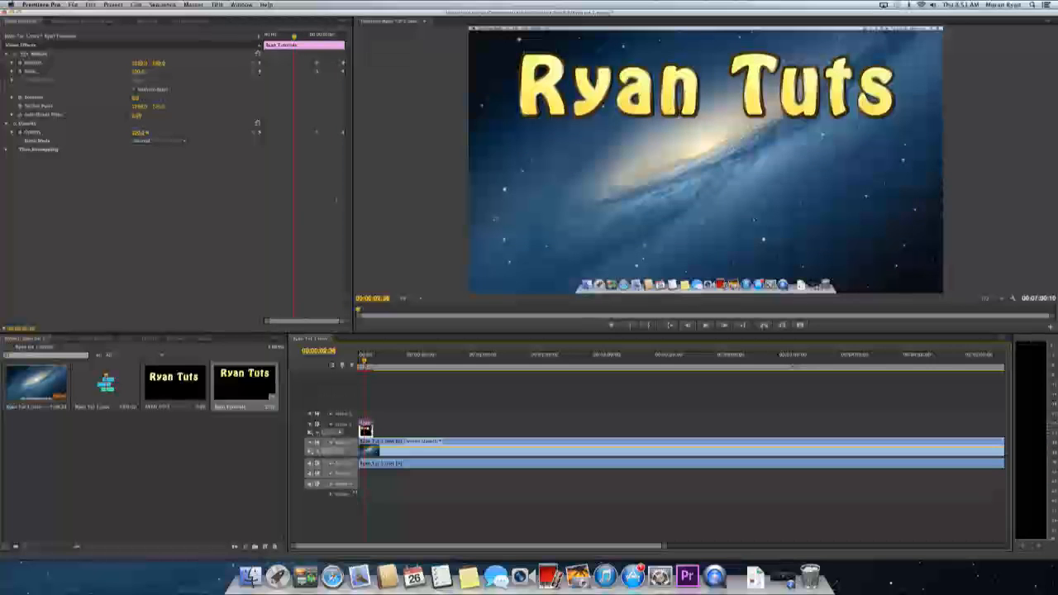
# Save the project with the animated title
pyautogui.click(73, 4)
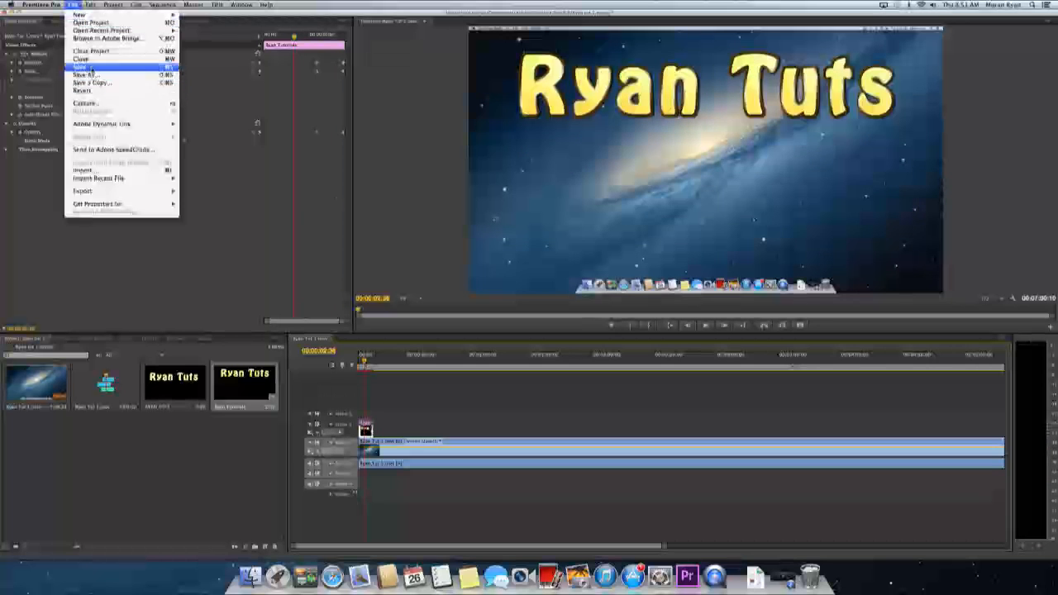